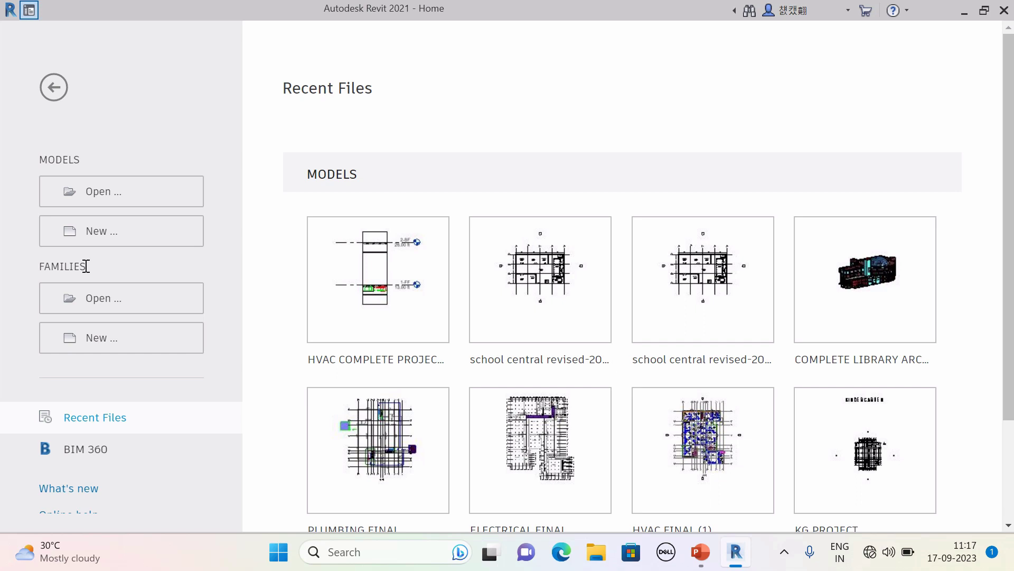
Create a new family from the Generic Model template in the English-Imperial folder
left_click_drag(86, 266, 31, 268)
left_click(95, 343)
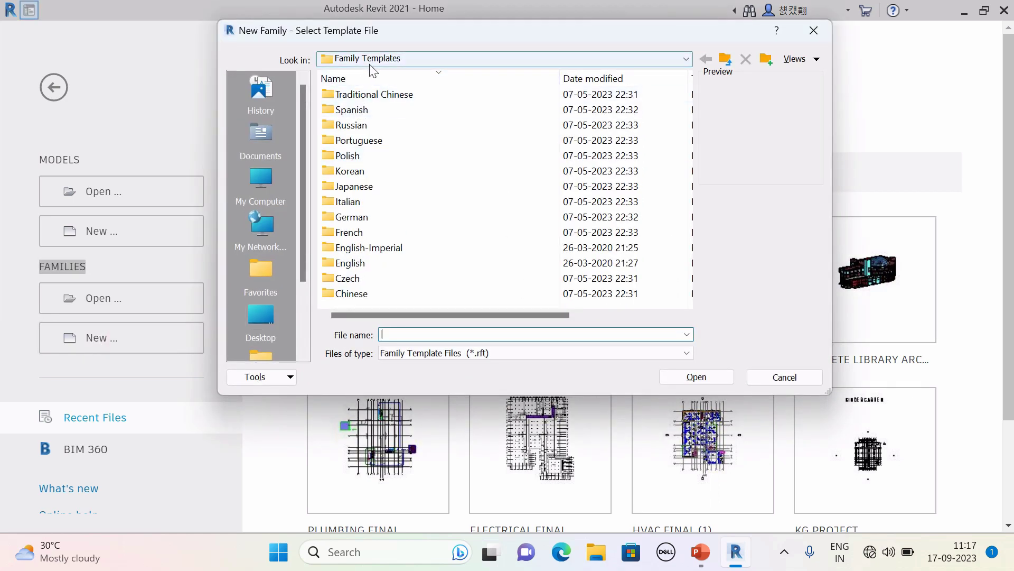
double_click(370, 248)
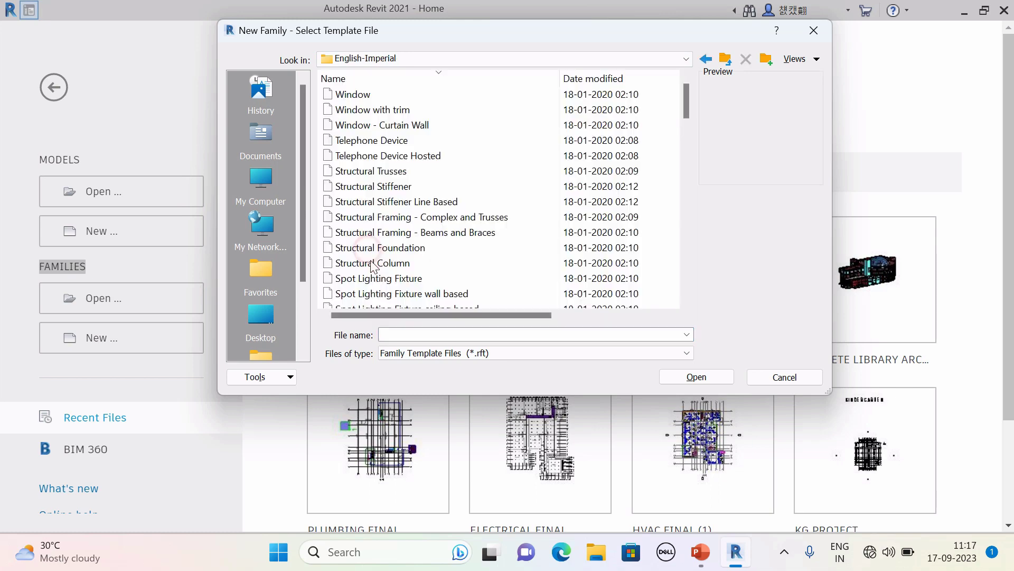
scroll(394, 179, "down", 5)
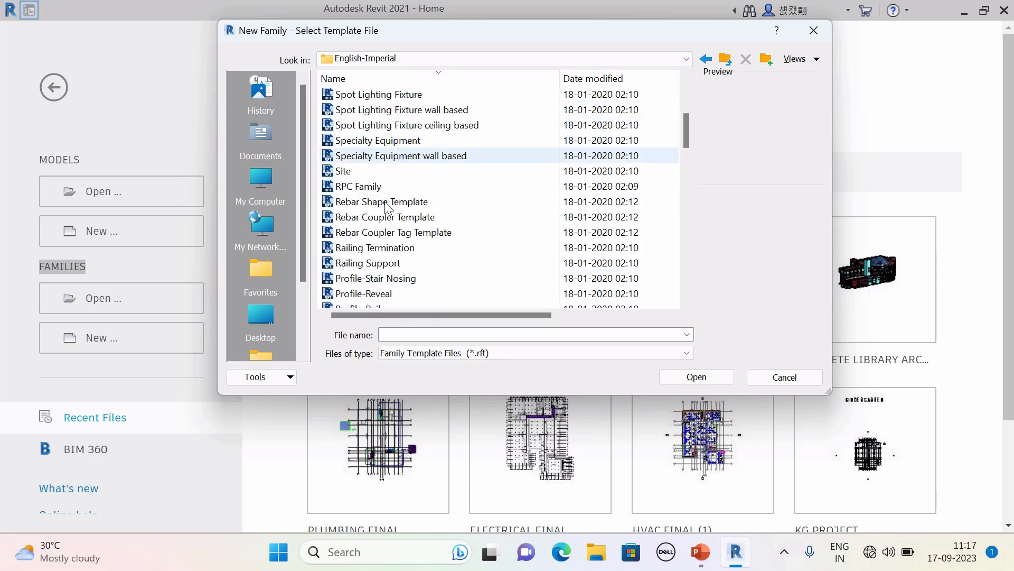
scroll(368, 225, "down", 6)
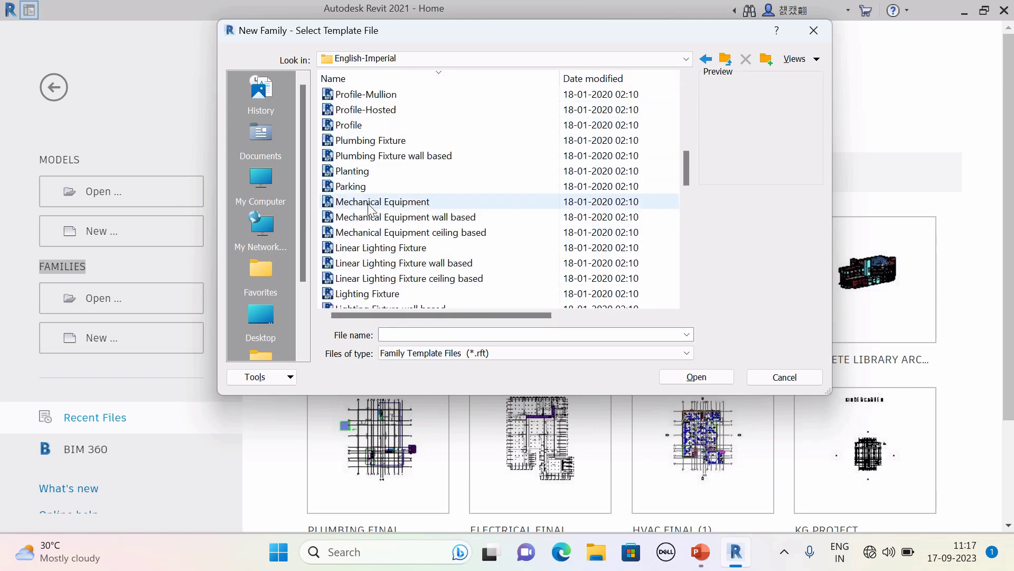
left_click(371, 251)
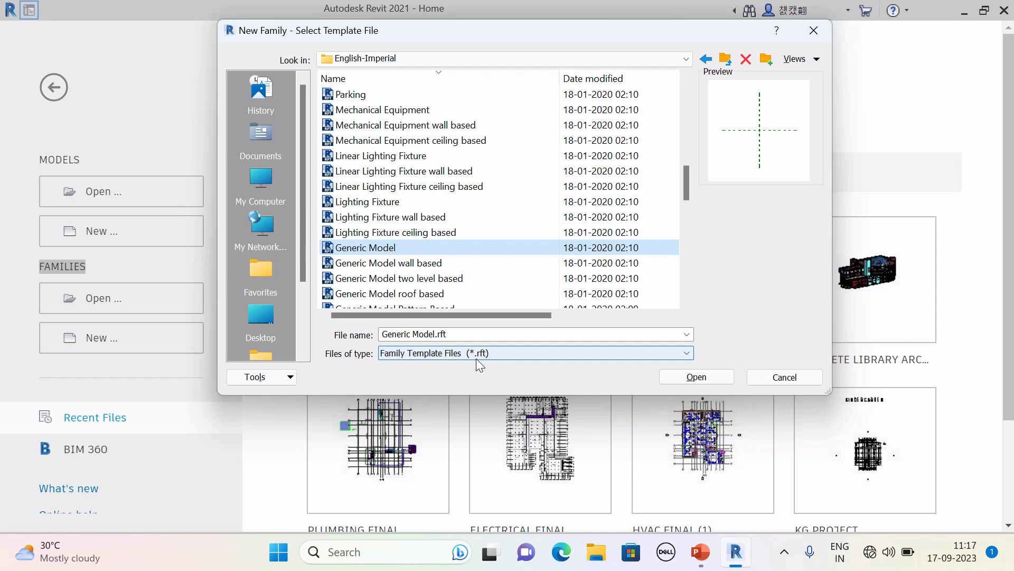
left_click(696, 377)
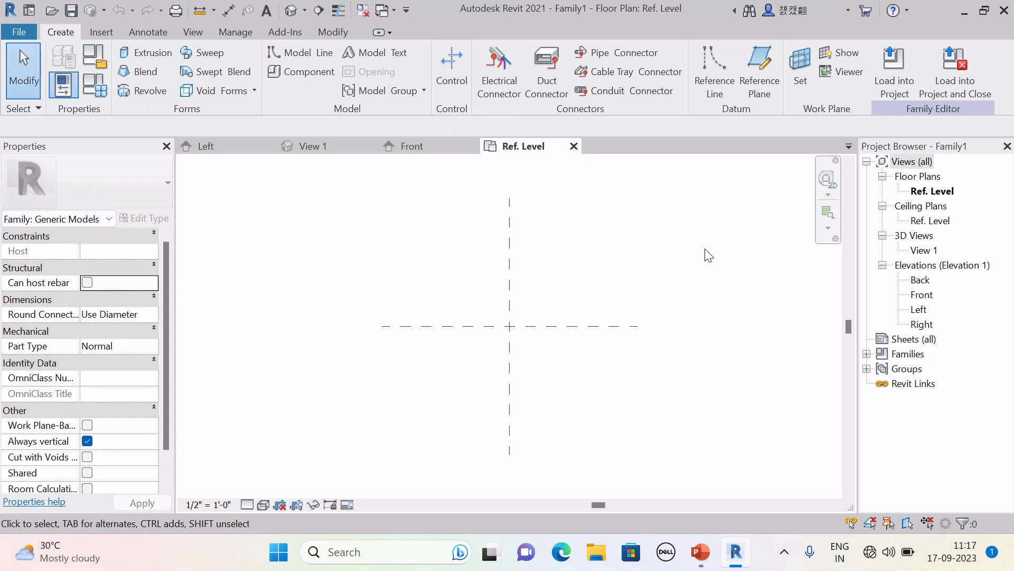
Create a solid extrusion with a depth of 4' from a rectangle about 6'-6" by 5'-0" around the reference plane intersection
mouse_move(709, 255)
middle_mouse_down()
mouse_move(680, 263)
mouse_move(694, 266)
middle_mouse_up()
left_click(141, 54)
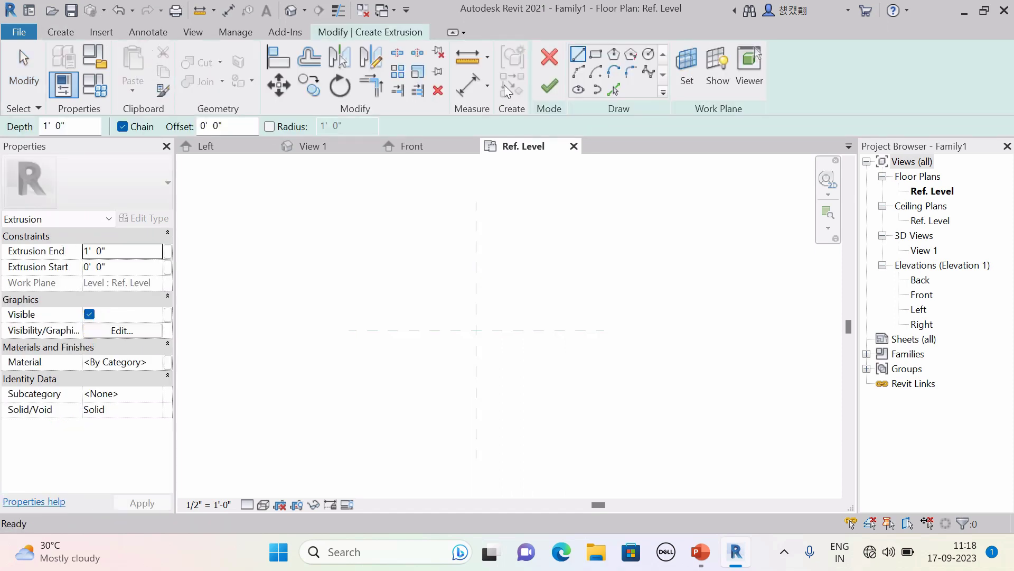
left_click(596, 54)
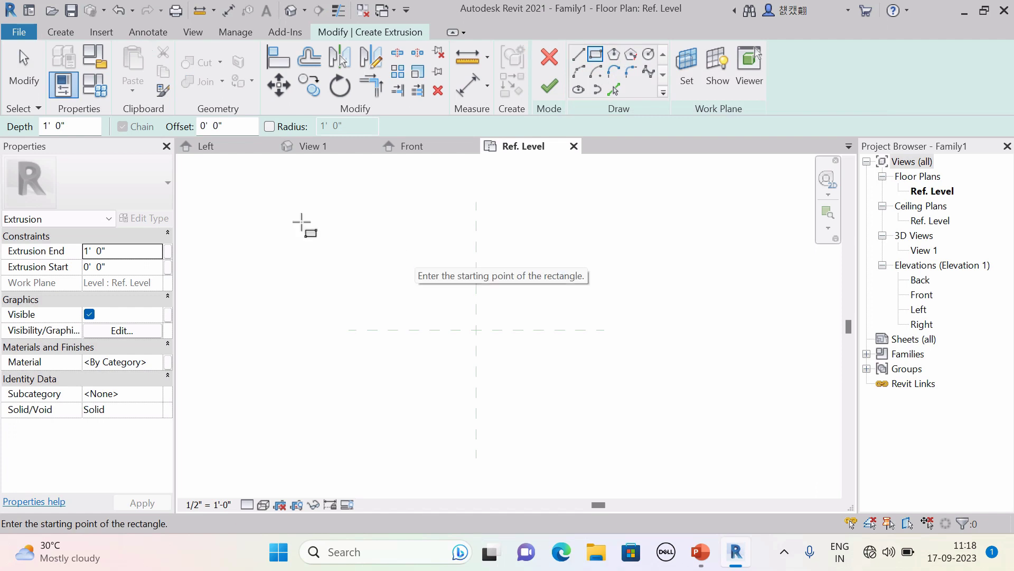
left_click(68, 125)
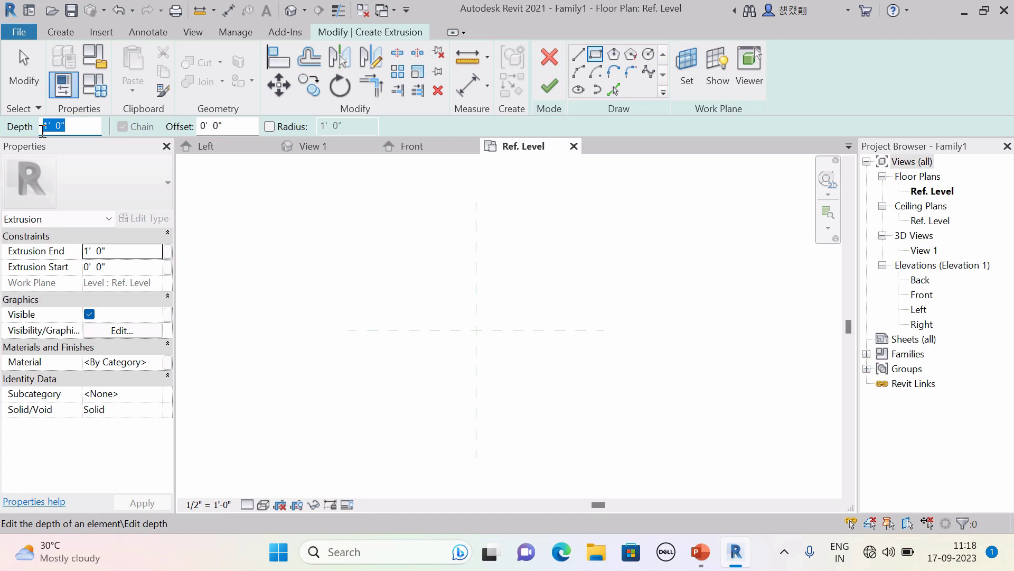
type("4")
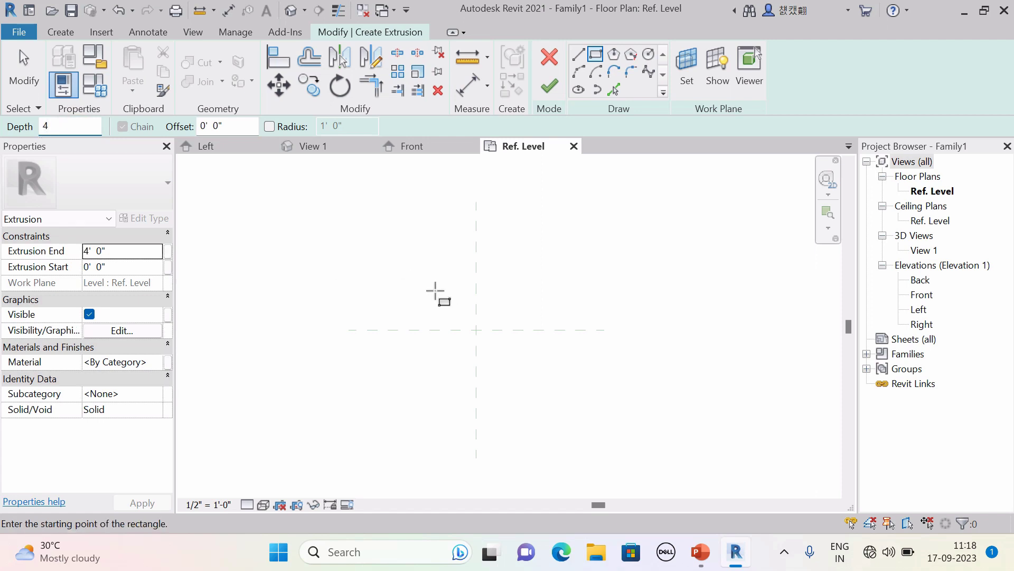
left_click(392, 257)
left_click(559, 384)
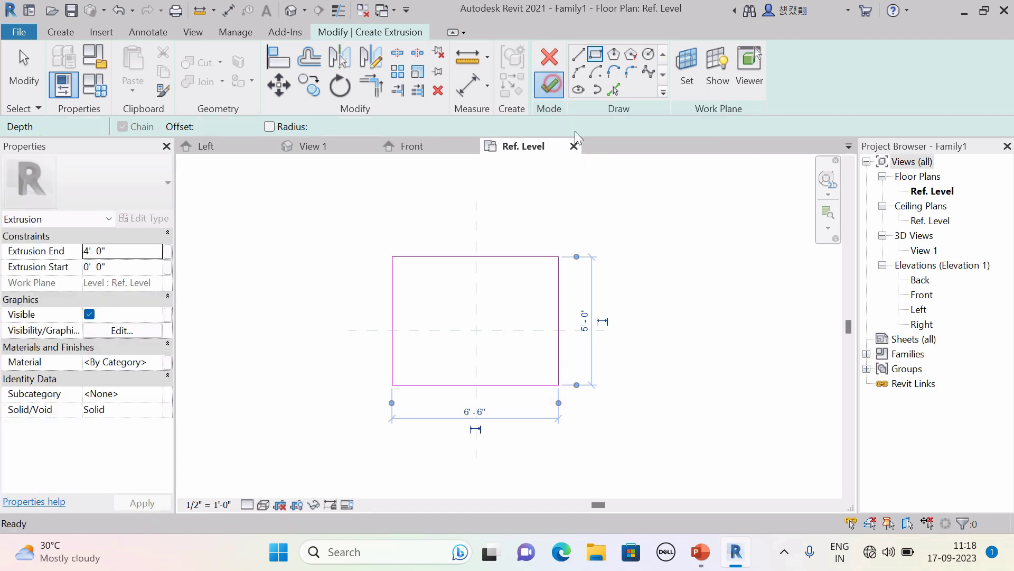
left_click(549, 85)
Open the default 3D view and set it to Fine detail level with the Shaded visual style
left_click(290, 10)
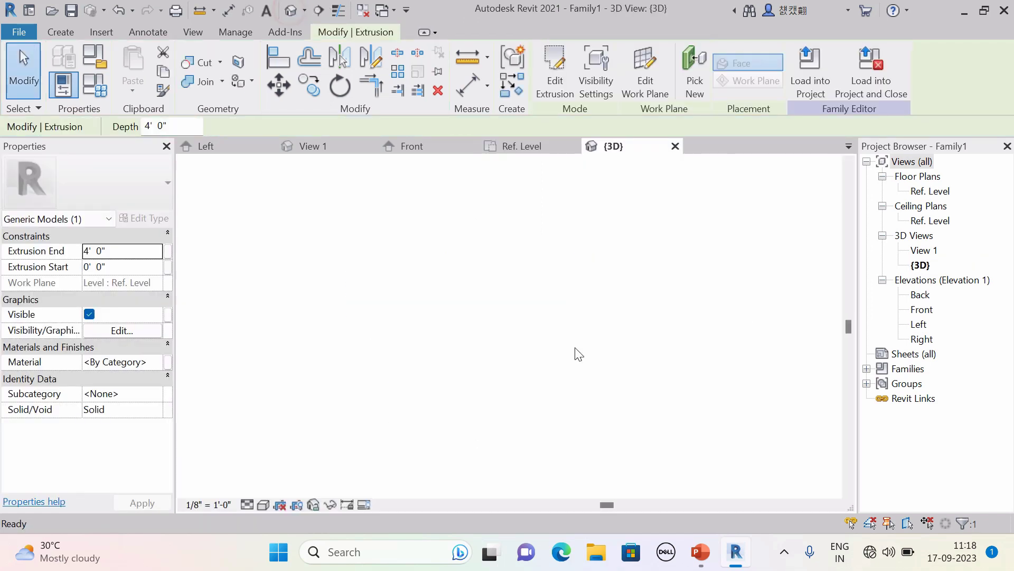
left_click(436, 461)
left_click(248, 504)
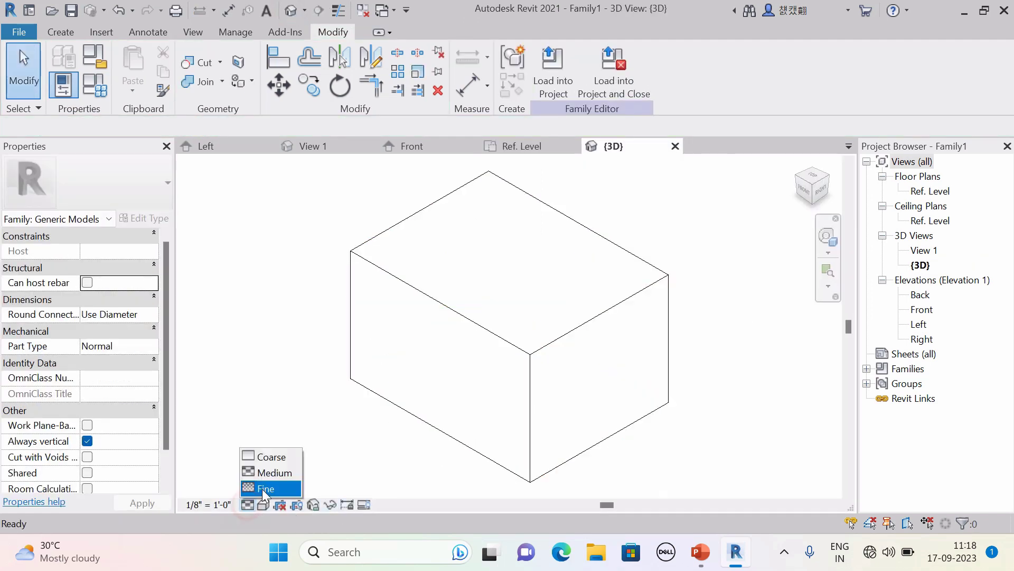
left_click(262, 489)
left_click(263, 504)
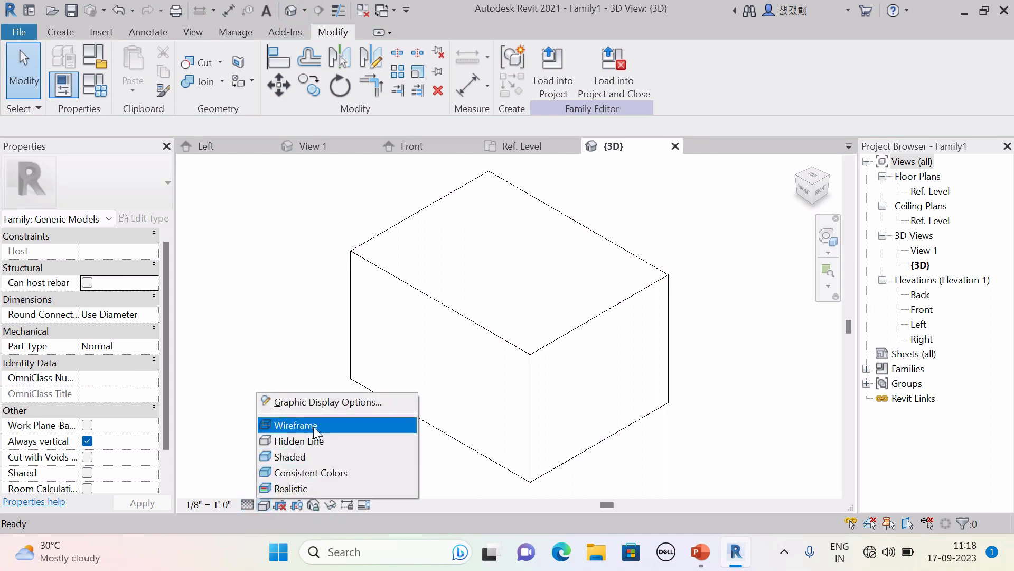
left_click(307, 456)
middle_click_drag(415, 391, 475, 329, "shift")
scroll(470, 353, "down", 2)
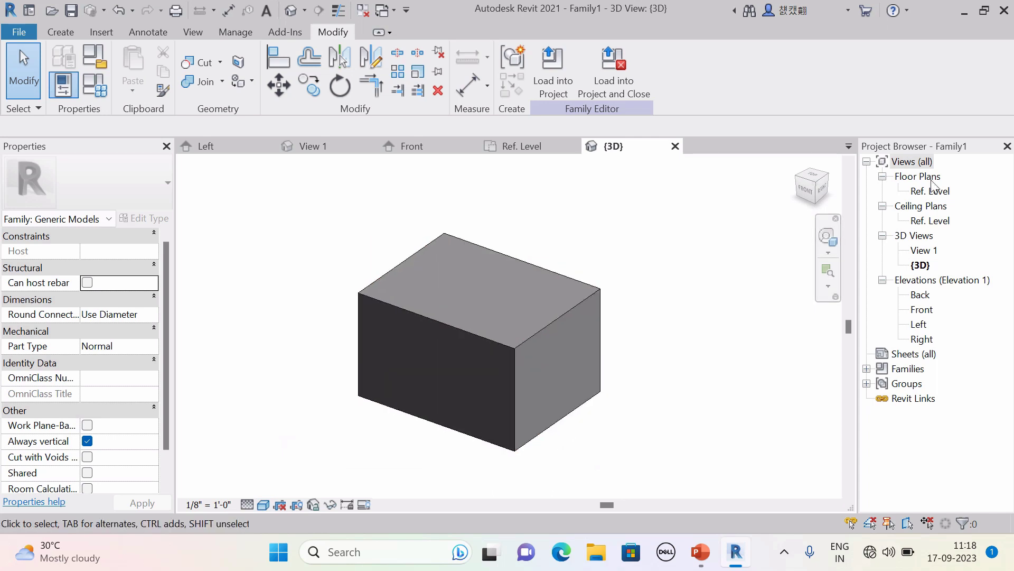
Set the box extrusion's depth to 3'
left_click(522, 341)
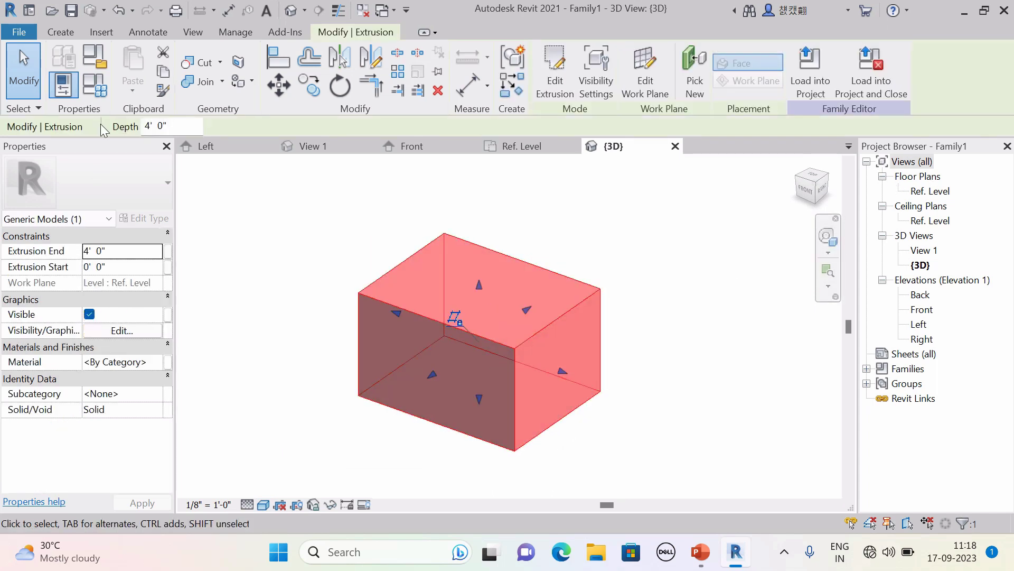
left_click_drag(179, 126, 116, 136)
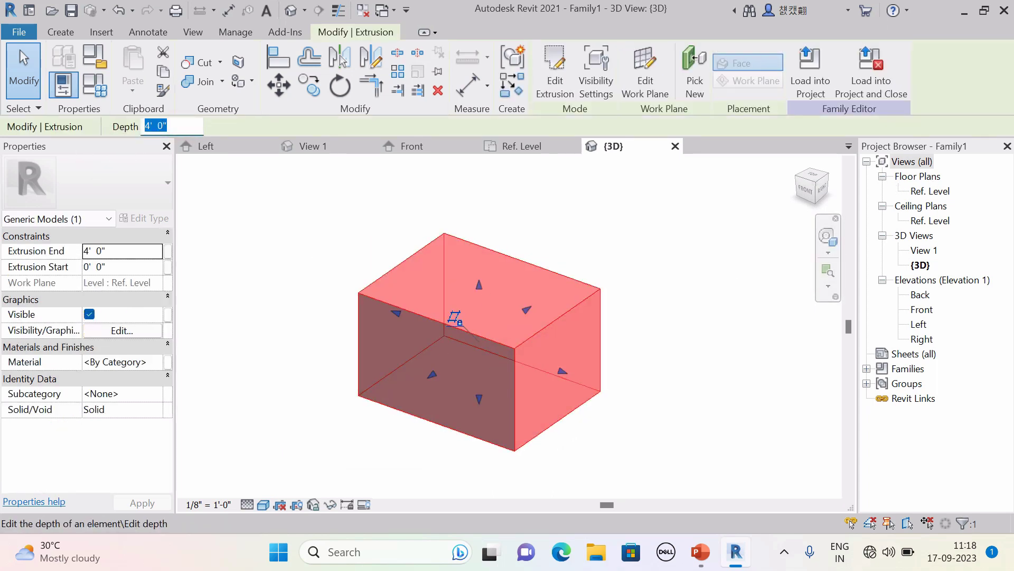
type("3")
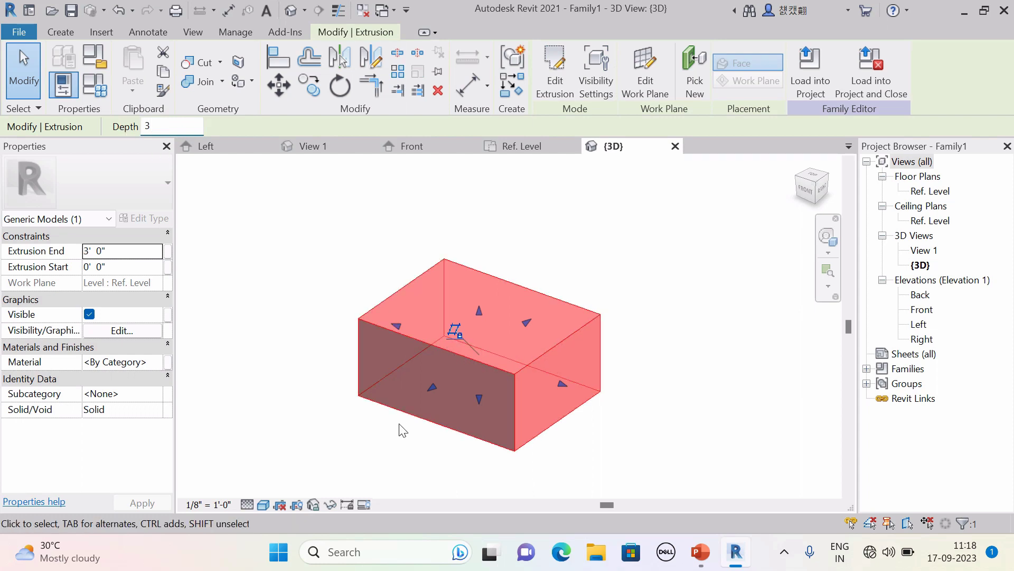
left_click(349, 437)
middle_click_drag(390, 453, 461, 395, "shift")
scroll(406, 360, "up", 2)
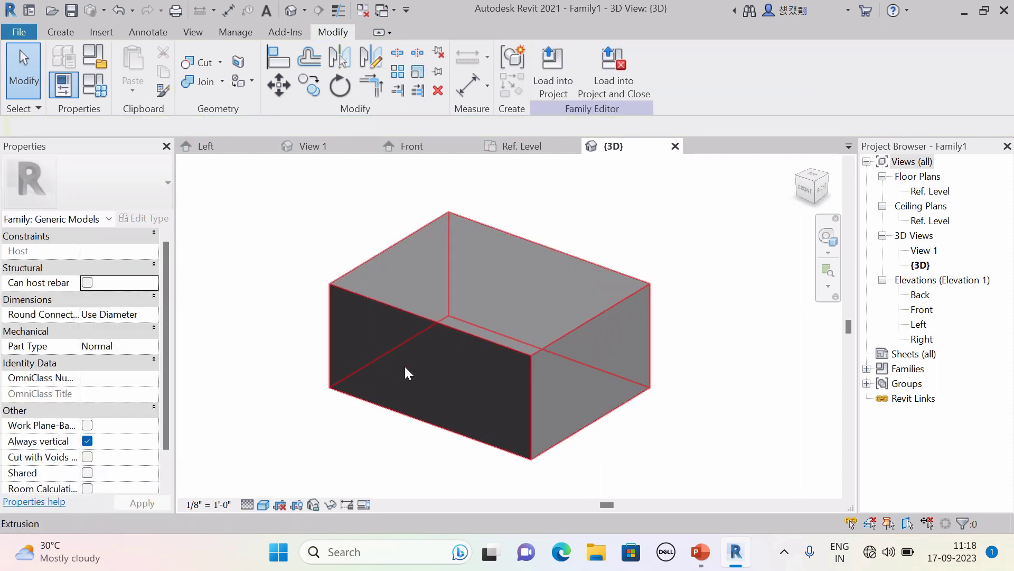
scroll(407, 365, "down", 2)
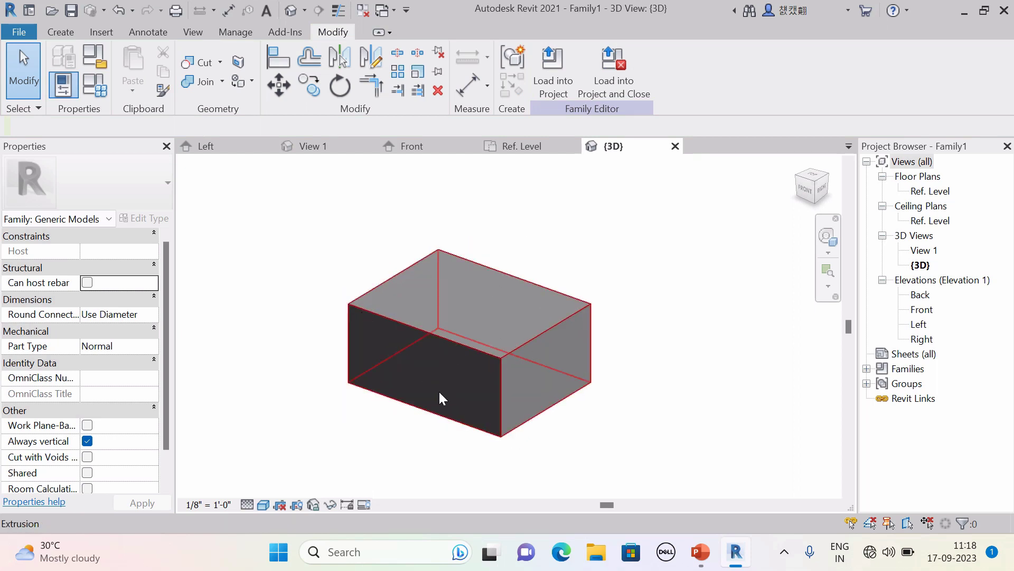
left_click(60, 32)
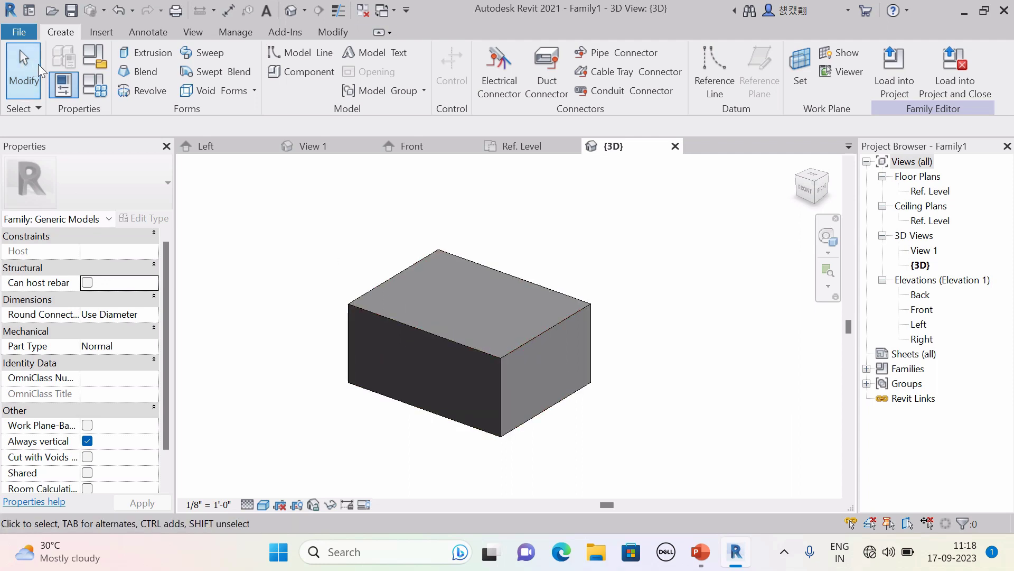
left_click(220, 86)
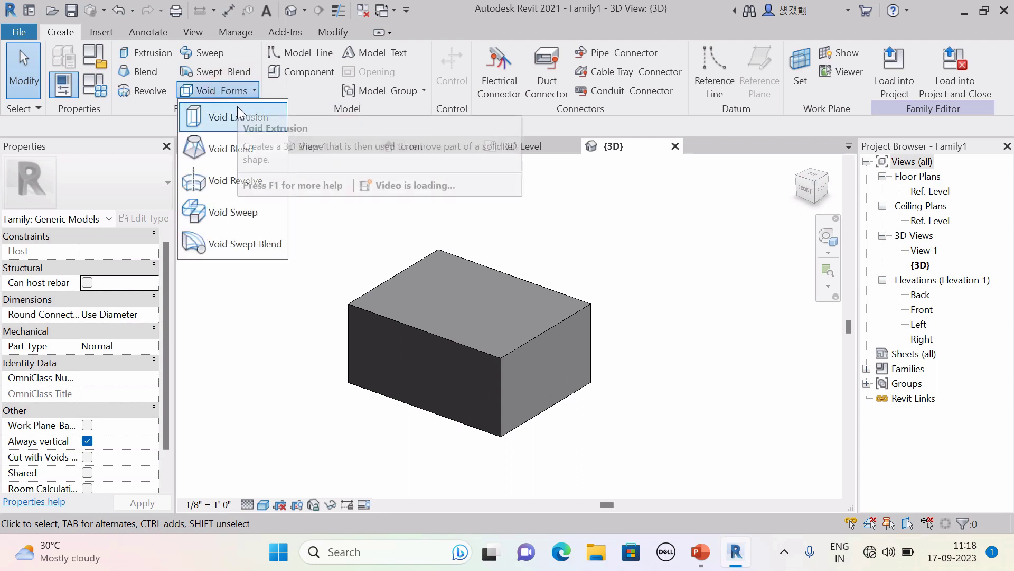
left_click(66, 35)
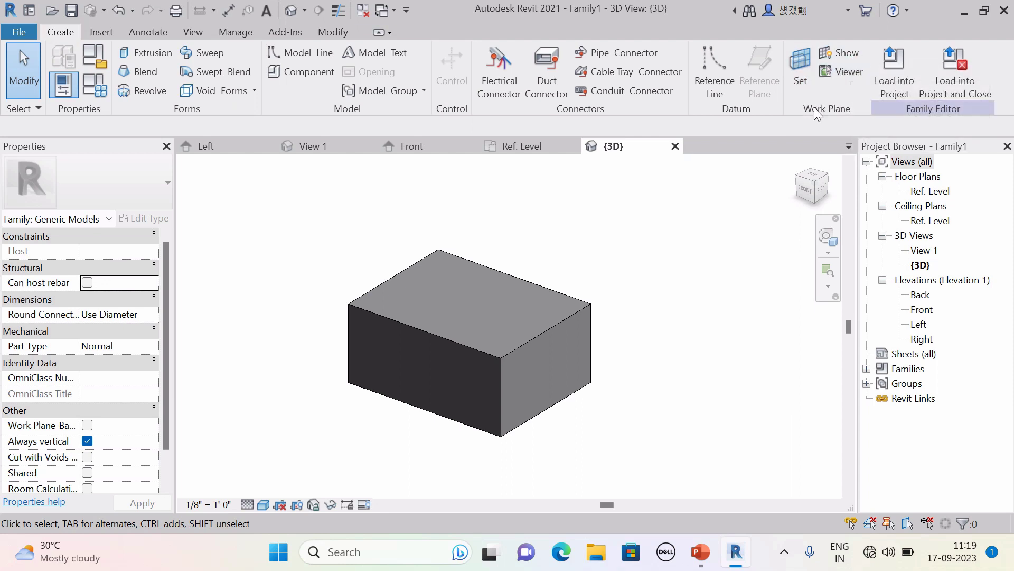
Show the work plane and set it to the top face of the box
left_click(842, 52)
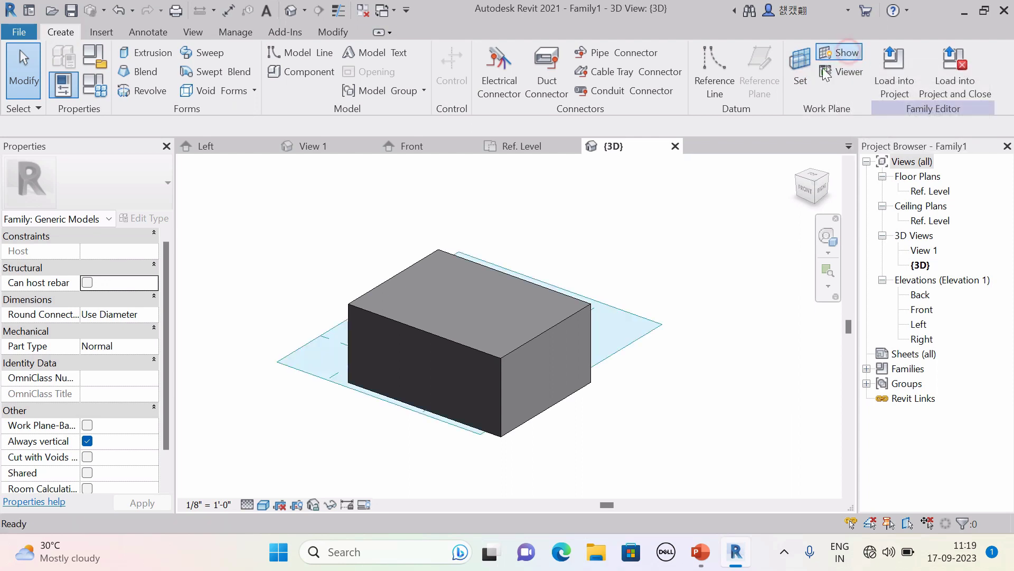
left_click(801, 69)
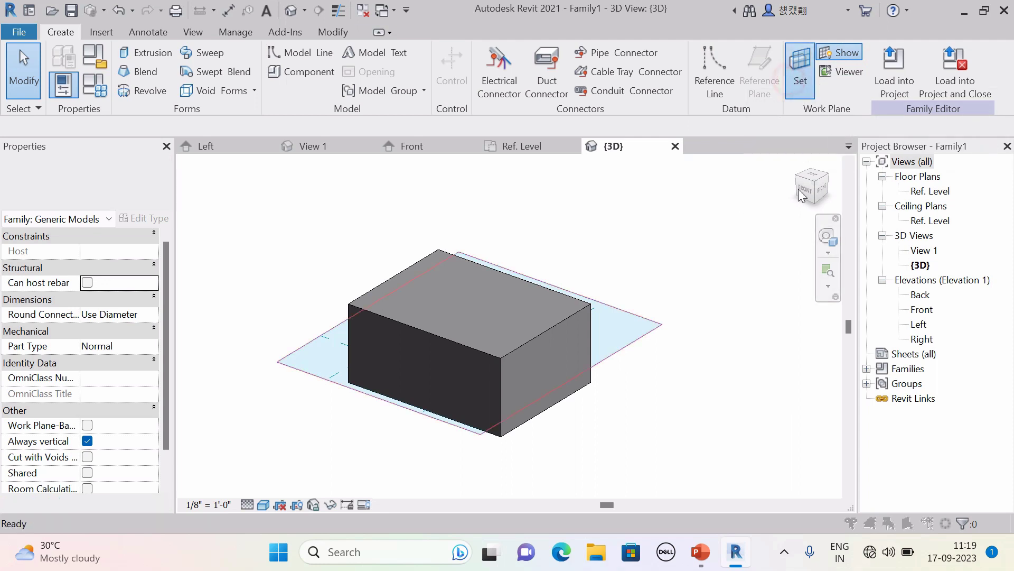
left_click(394, 292)
left_click(464, 362)
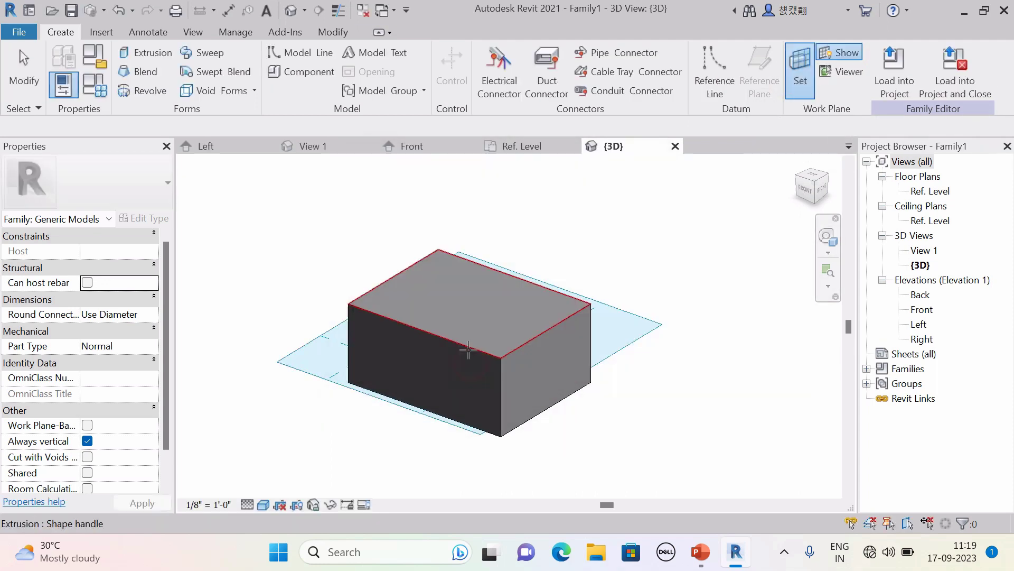
left_click(466, 346)
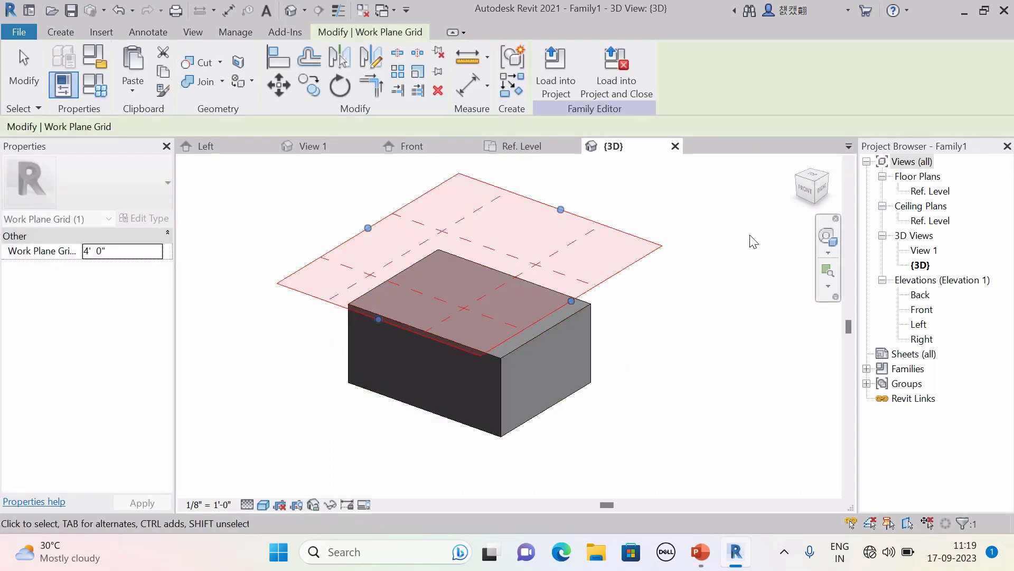
In the top orientation, resize the work plane grid on three sides so it closely surrounds the box
left_click(810, 176)
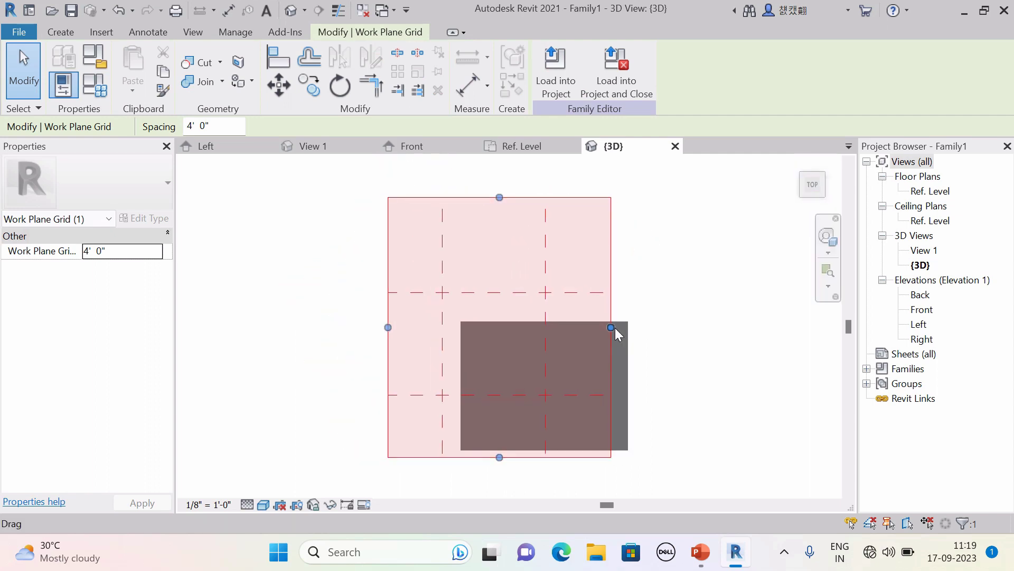
left_click_drag(625, 331, 687, 343)
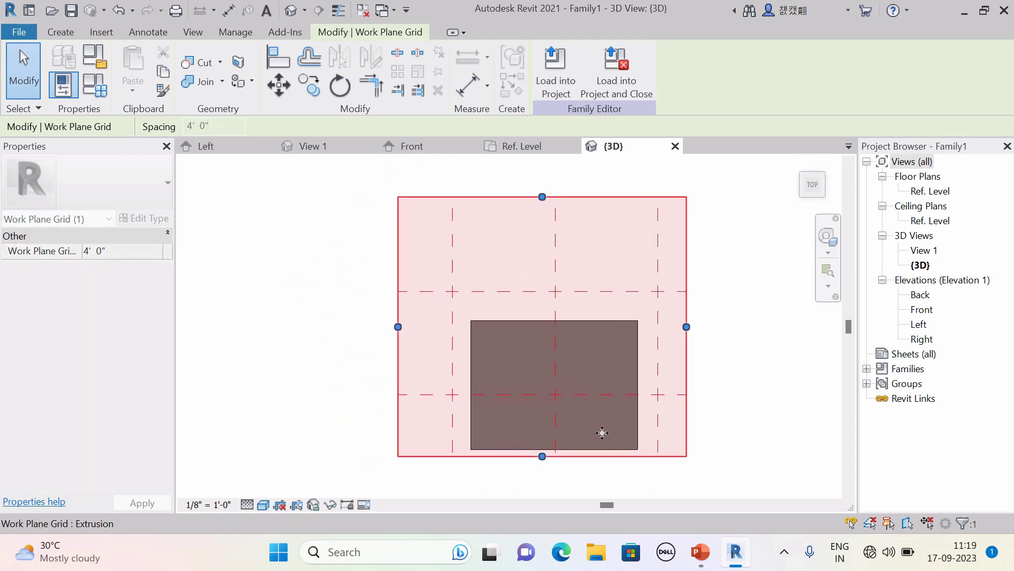
scroll(641, 474, "up", 3)
scroll(630, 468, "down", 1)
middle_click_drag(630, 468, 532, 470)
scroll(532, 471, "down", 1)
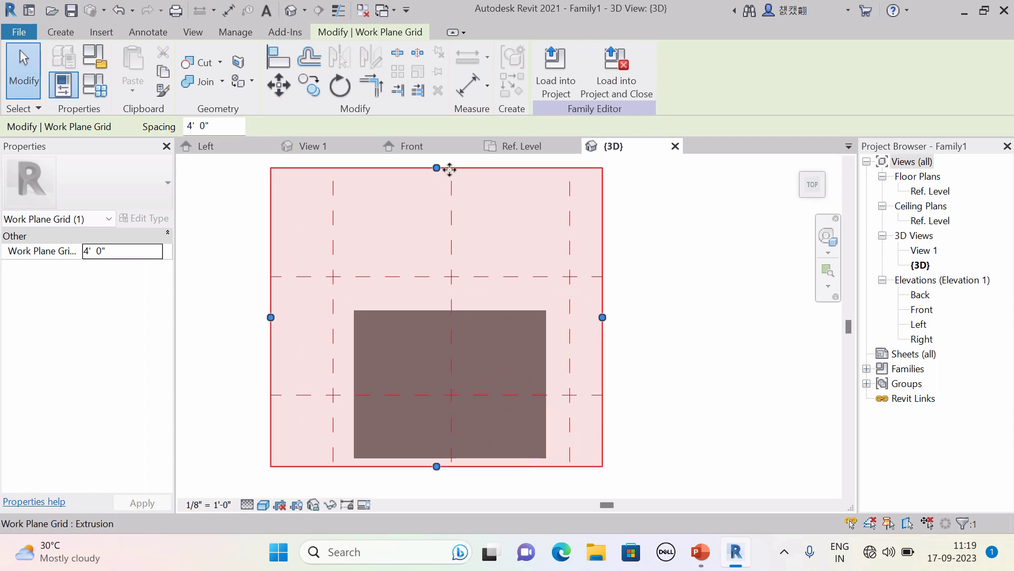
left_click_drag(437, 168, 437, 282)
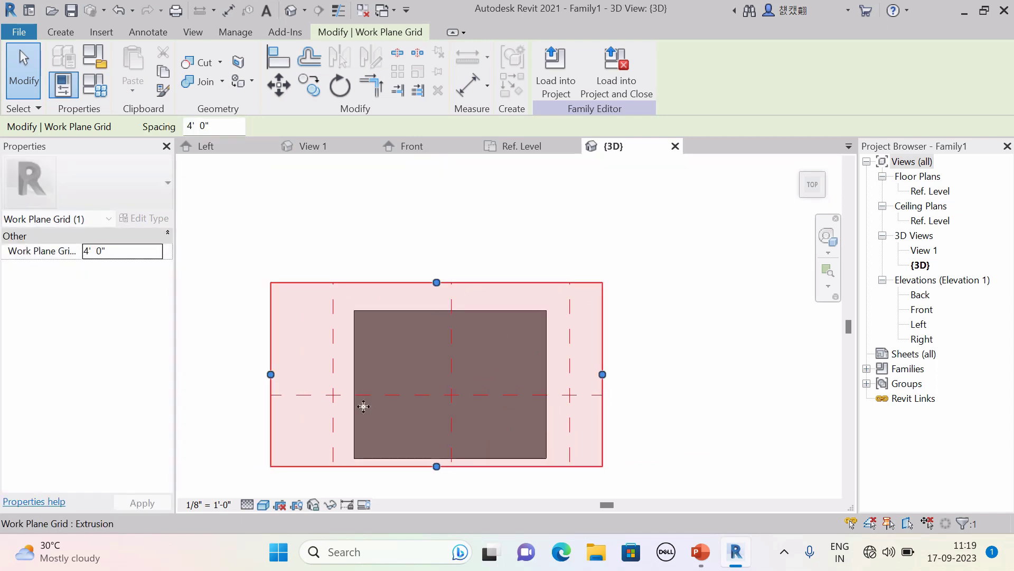
left_click_drag(270, 374, 329, 393)
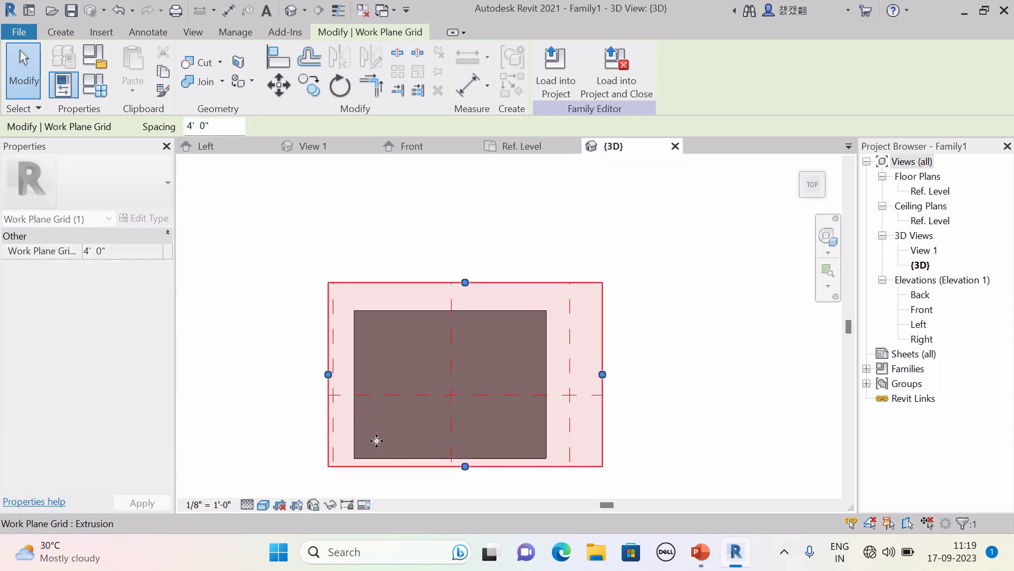
scroll(376, 440, "up", 1)
middle_click_drag(351, 405, 342, 385)
Cut the box's top face with a void extrusion 2' 6" deep, sketched as a rectangle between opposite box corners with a -0' 2" offset
left_click(59, 33)
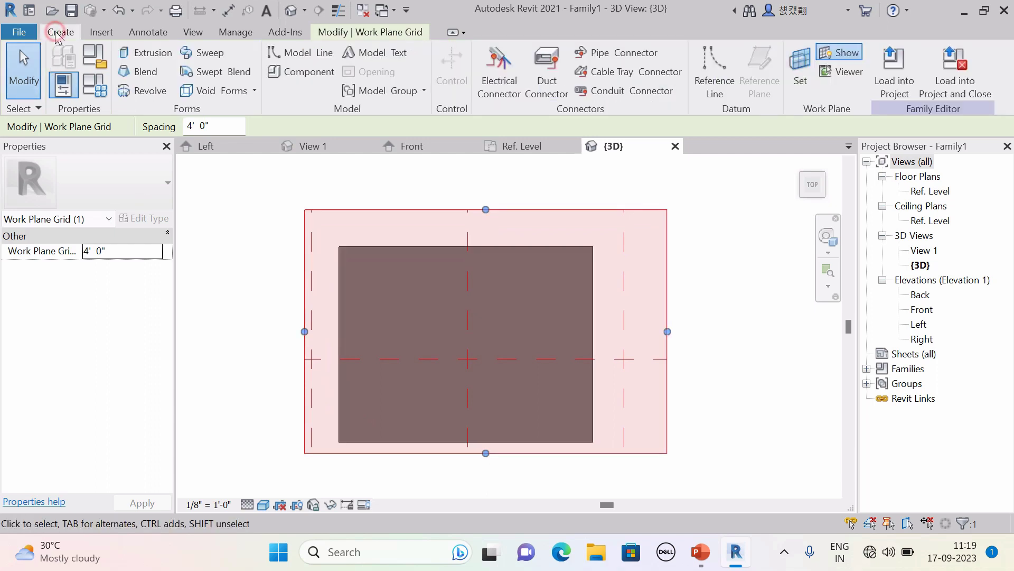
left_click(241, 92)
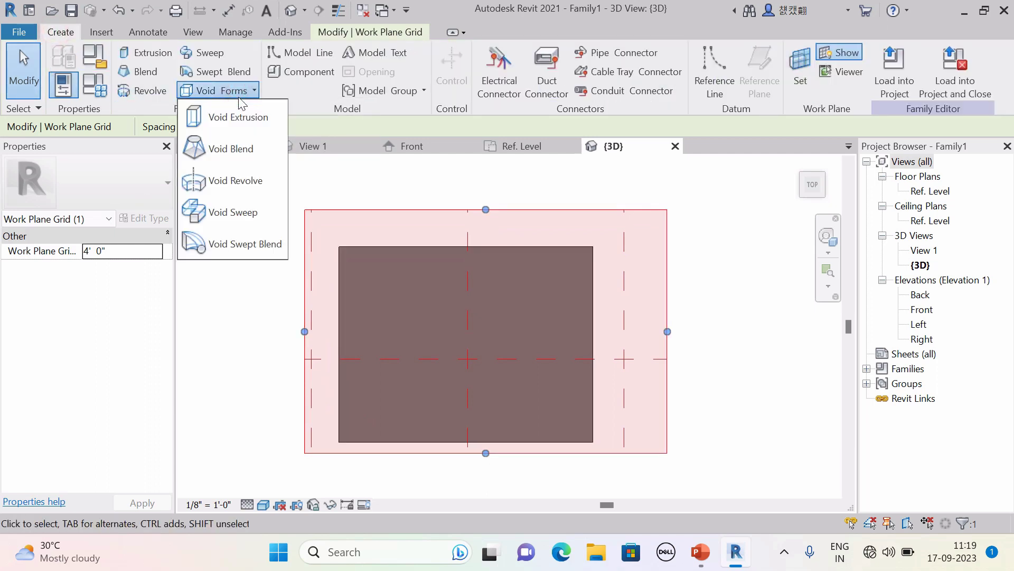
left_click(238, 118)
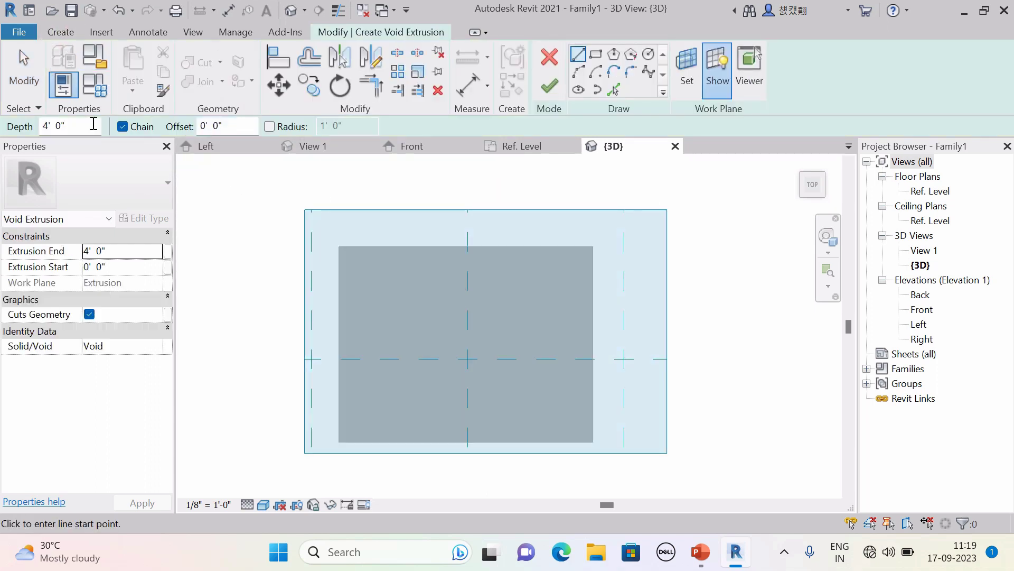
left_click_drag(80, 128, 41, 128)
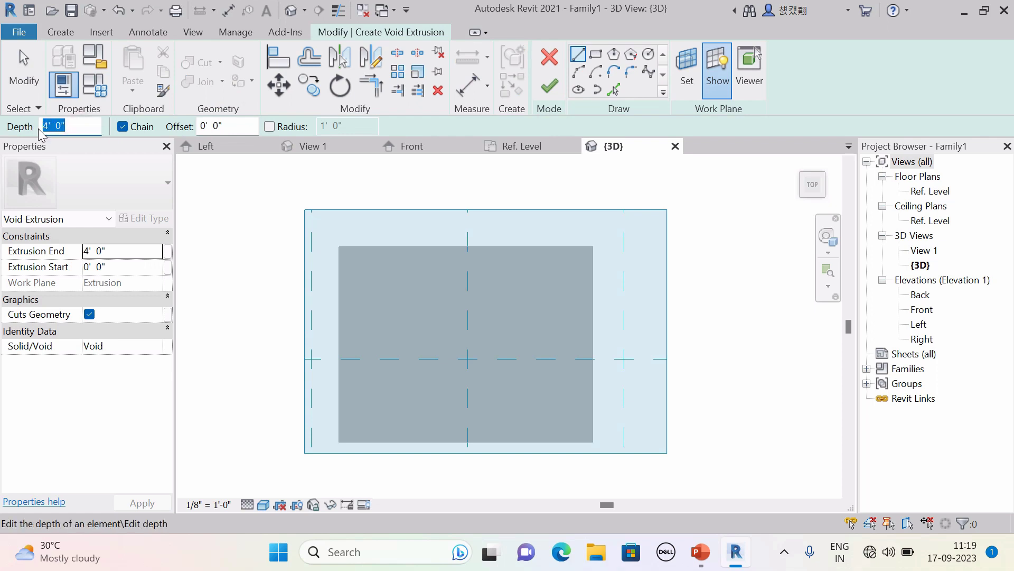
type("2.5")
left_click(243, 130)
left_click_drag(243, 130, 172, 136)
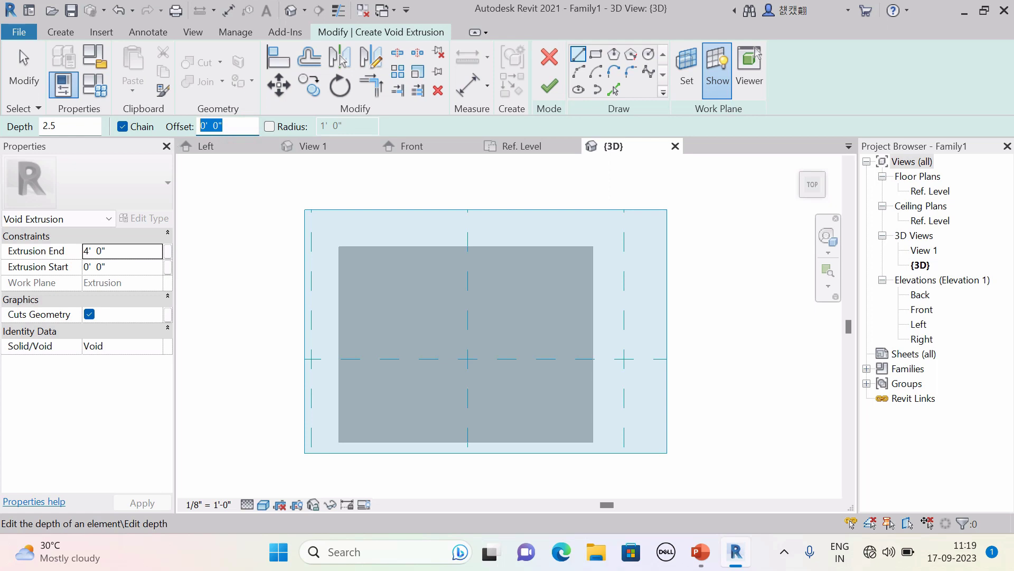
type("-")
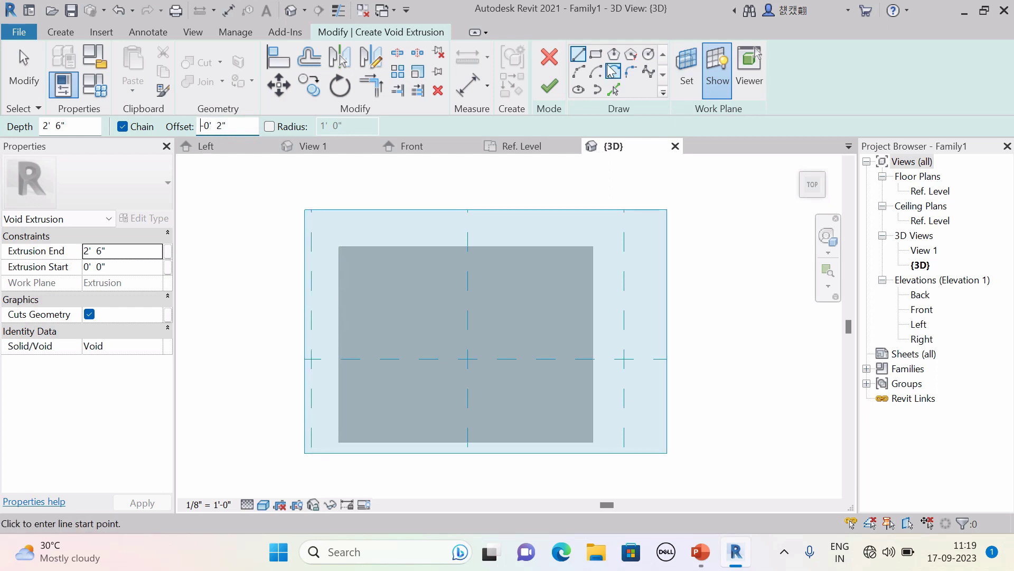
left_click(595, 54)
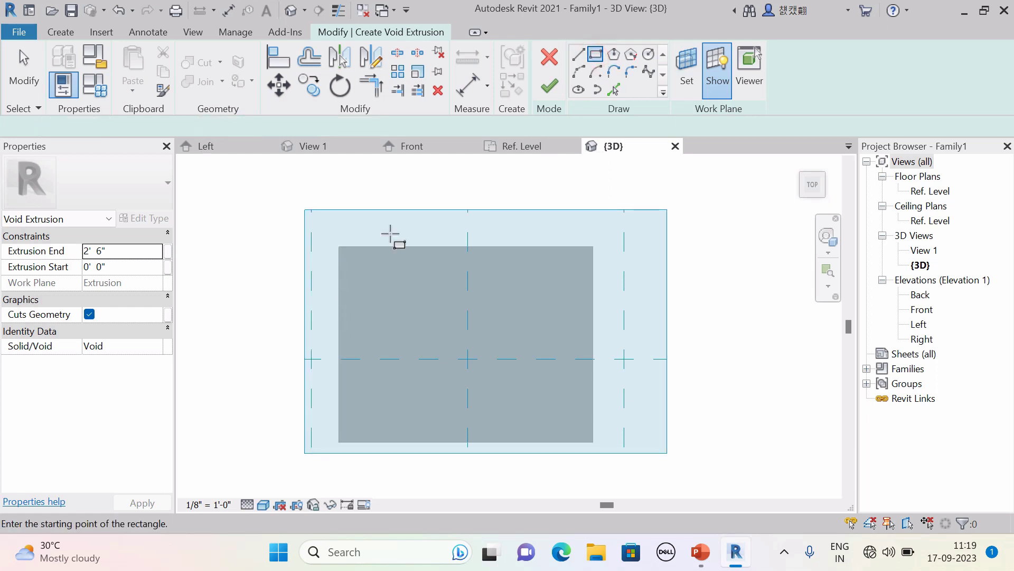
left_click(346, 253)
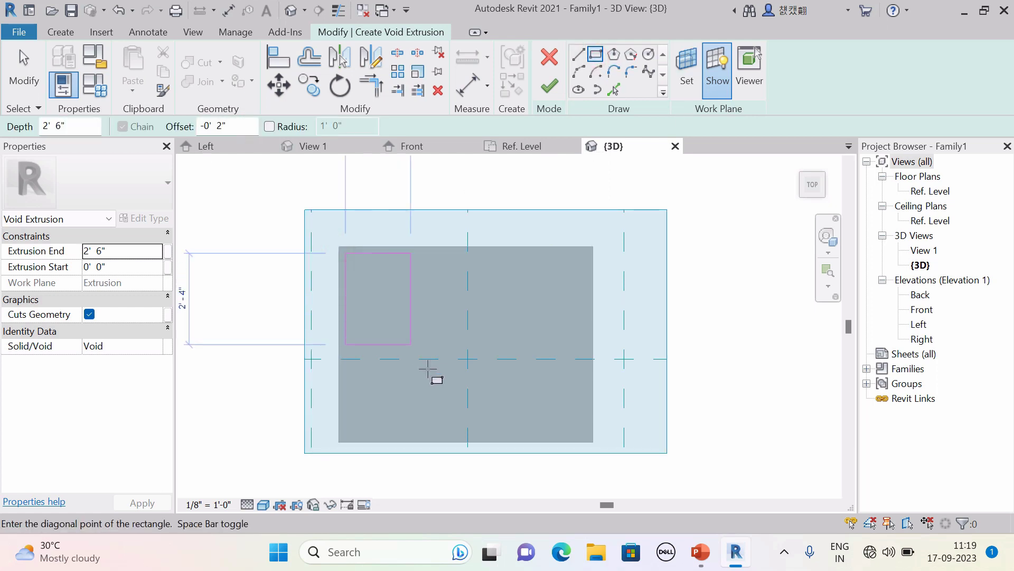
left_click(589, 442)
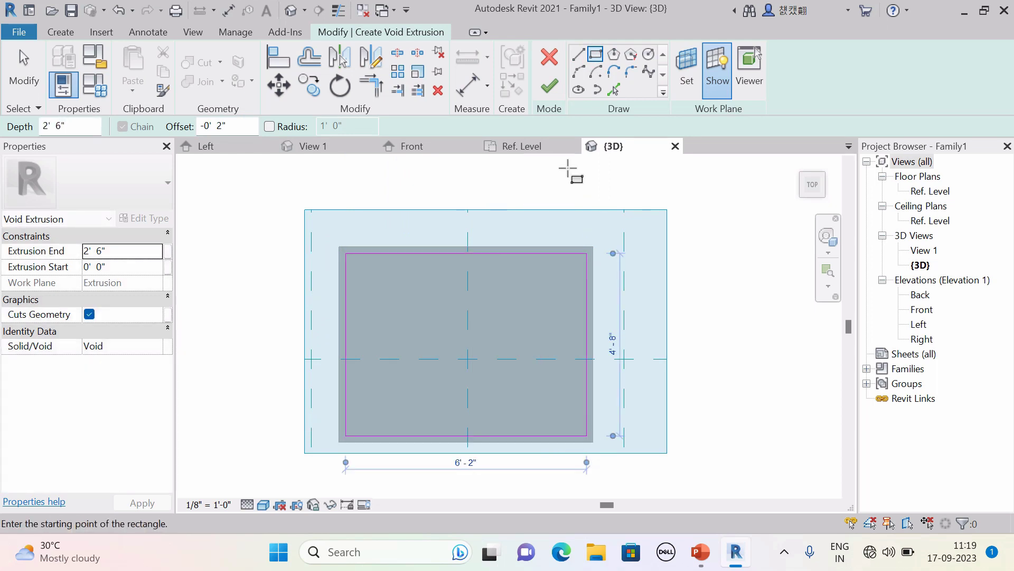
left_click(548, 83)
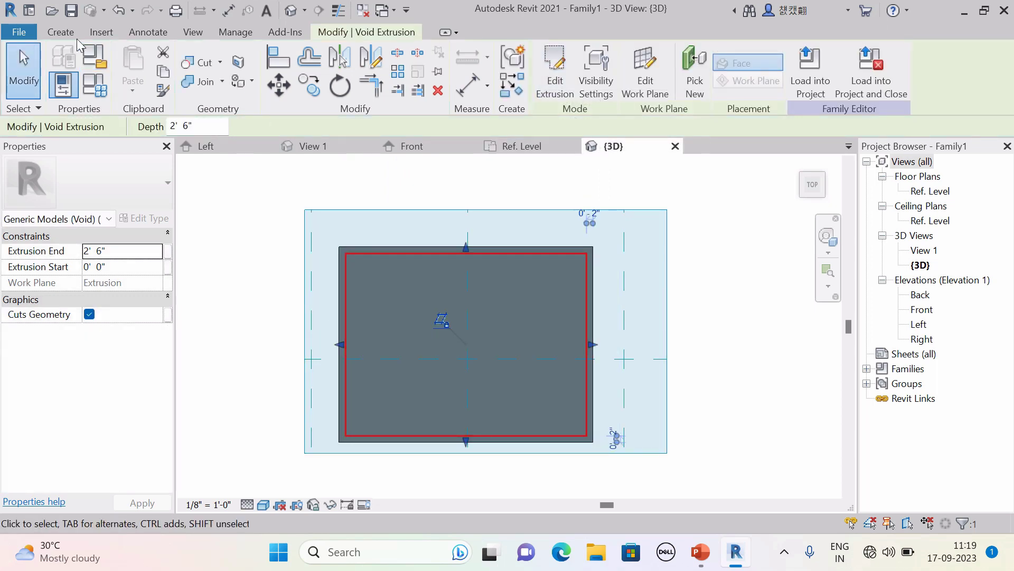
Hide the work plane and inspect the hollowed box in the 3D view from an angle above its front
left_click(60, 32)
key("Escape")
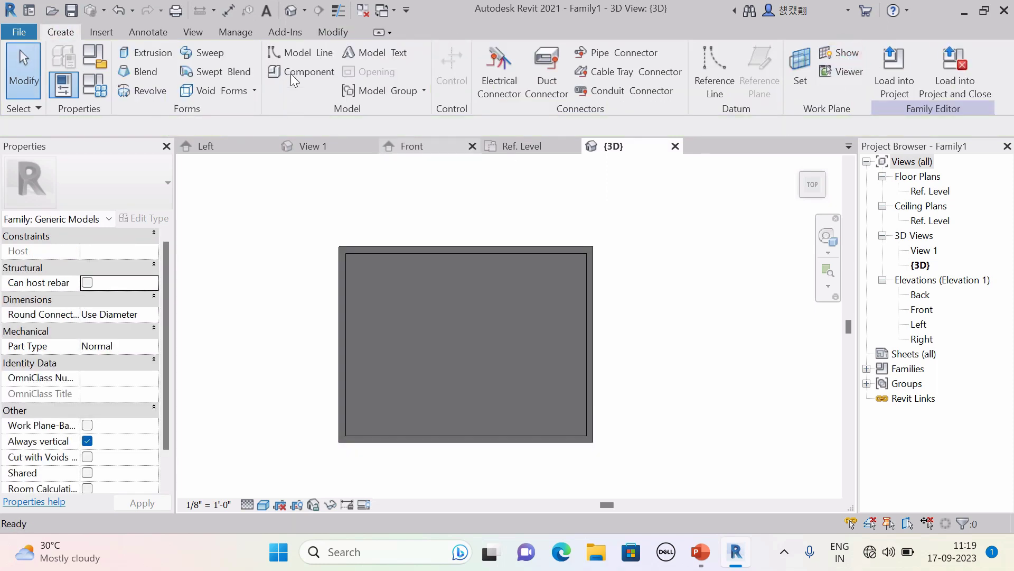
left_click(289, 11)
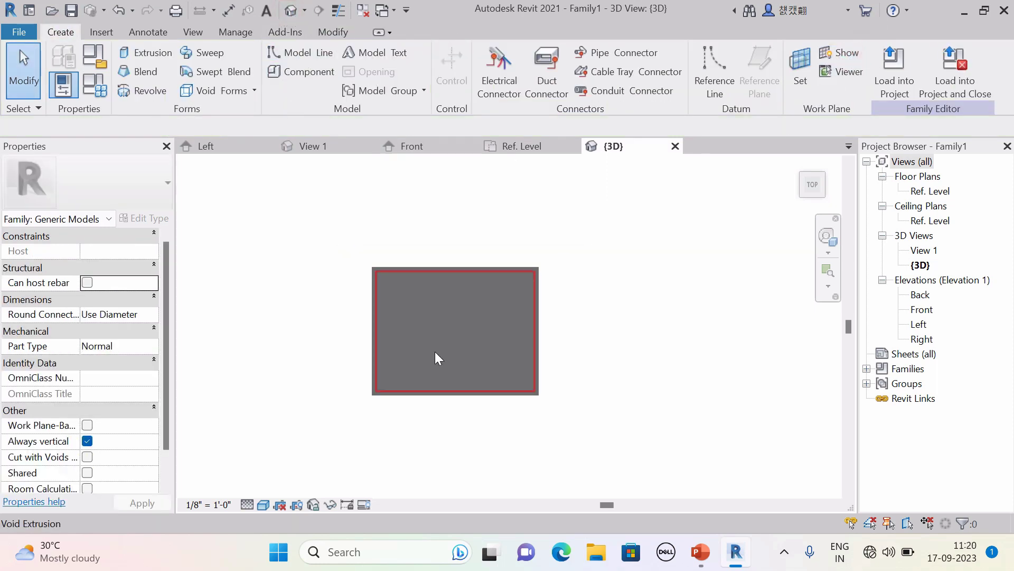
middle_click_drag(435, 357, 605, 391, "shift")
scroll(605, 391, "up", 3)
middle_click_drag(501, 378, 659, 344, "shift")
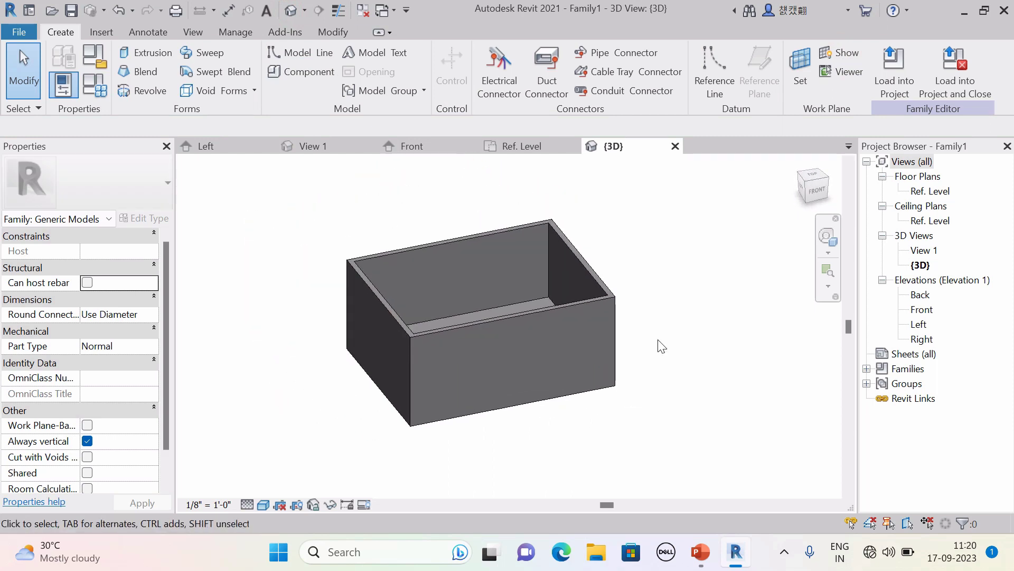
scroll(668, 347, "down", 1)
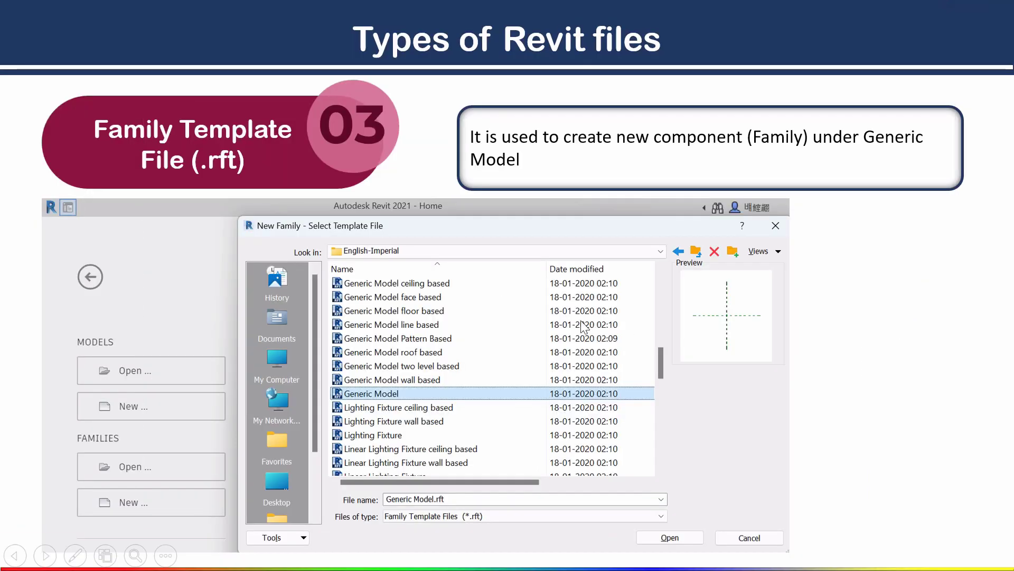
Advance the slideshow to the Family File (.rfa) slide and switch back to Revit
key("Right")
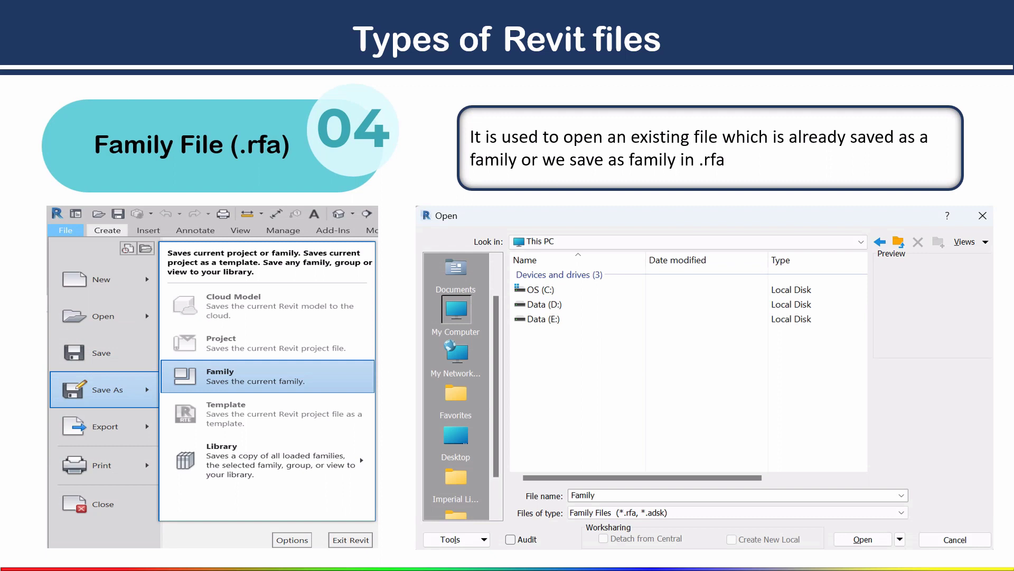
key("ctrl+t")
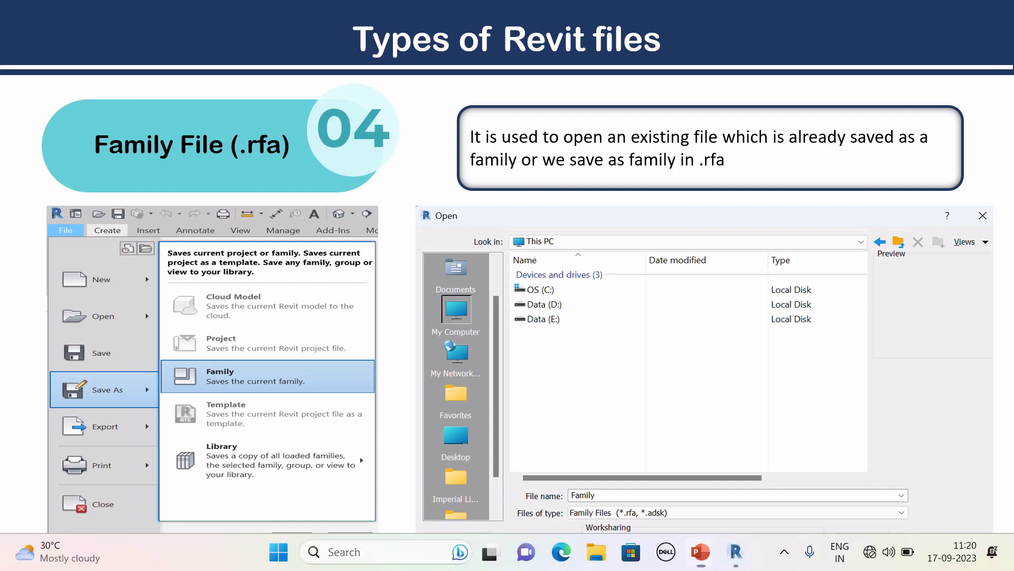
left_click(744, 557)
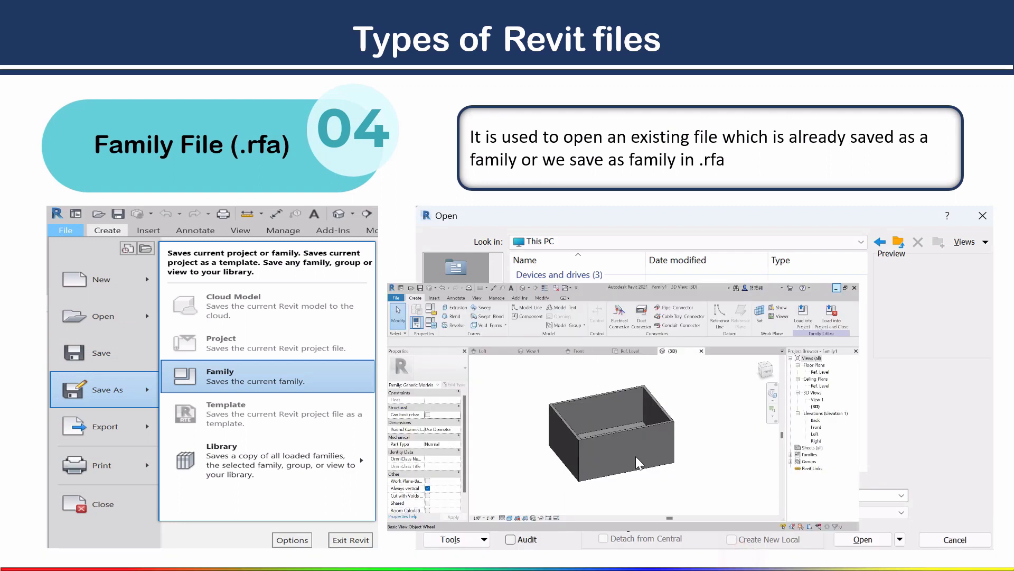
scroll(673, 369, "down", 2)
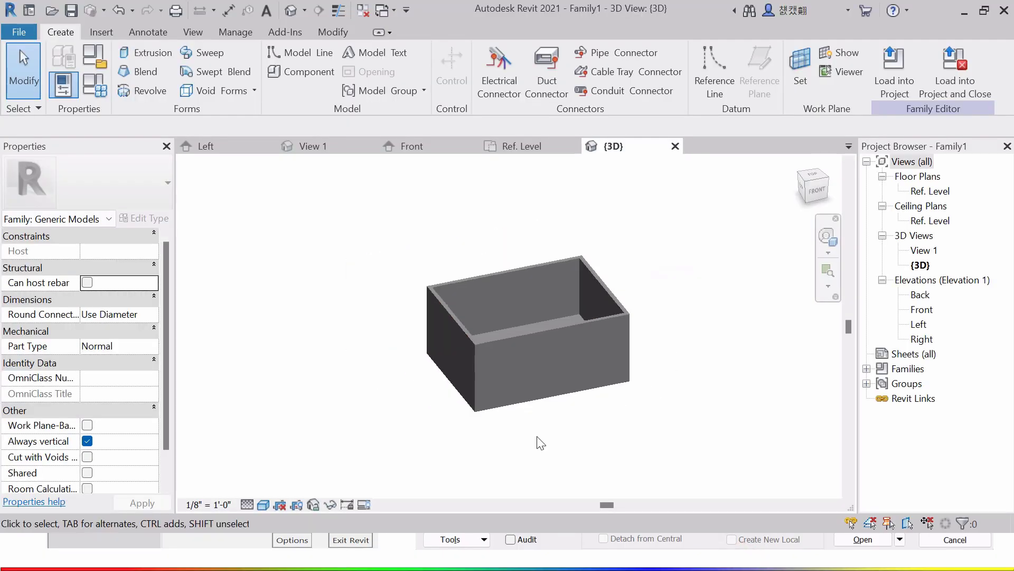
scroll(536, 437, "up", 2)
middle_click_drag(337, 322, 325, 339)
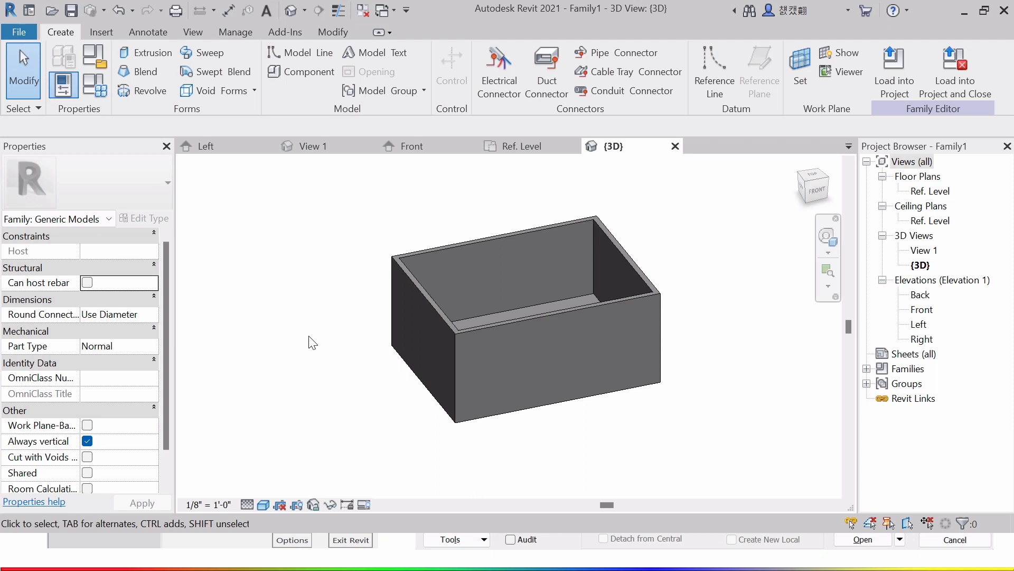
middle_click_drag(317, 341, 305, 335)
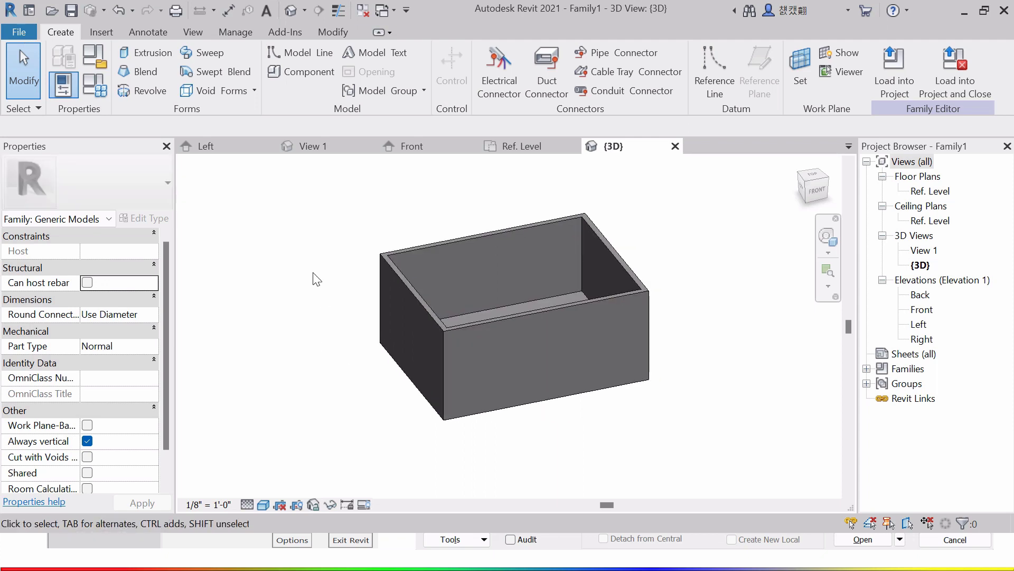
Save the model as a family file named "water tank" on the Desktop
left_click(15, 34)
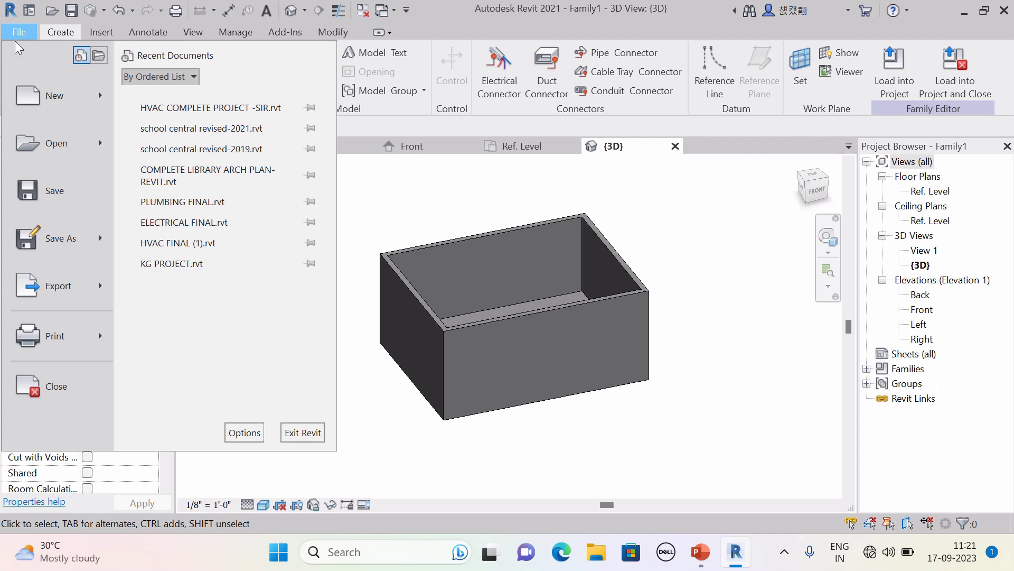
mouse_move(71, 238)
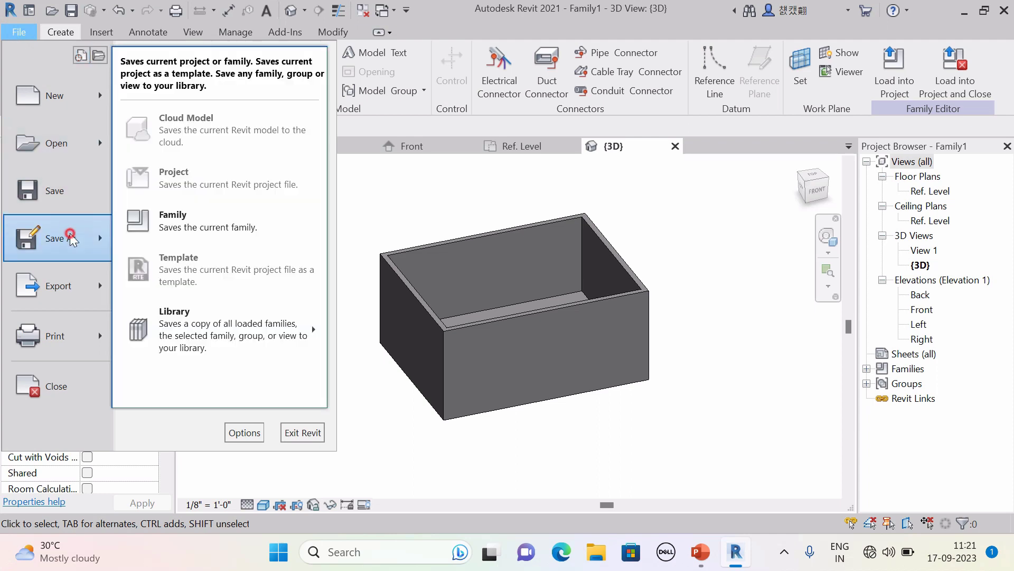
left_click(177, 232)
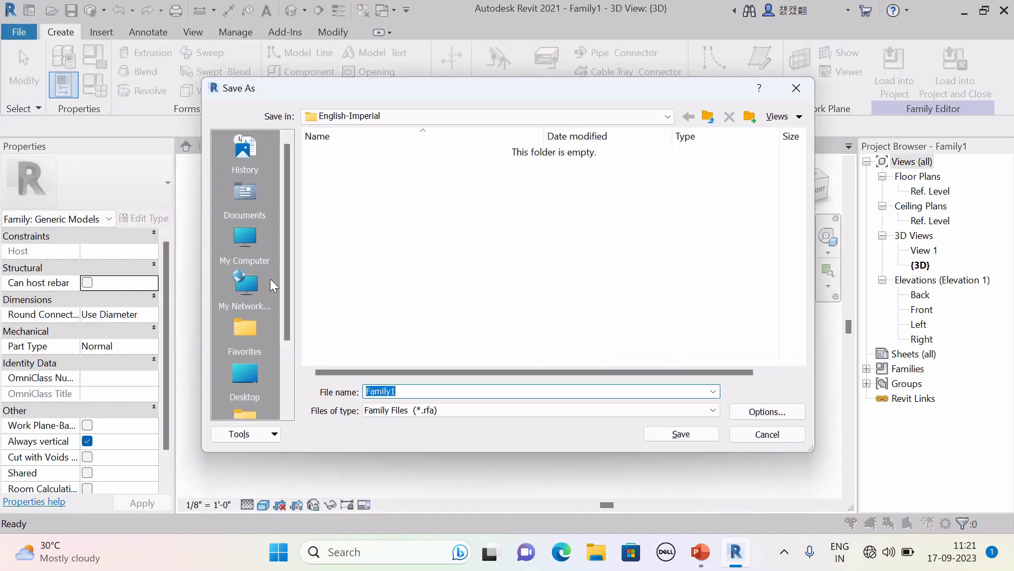
left_click(242, 376)
double_click(369, 392)
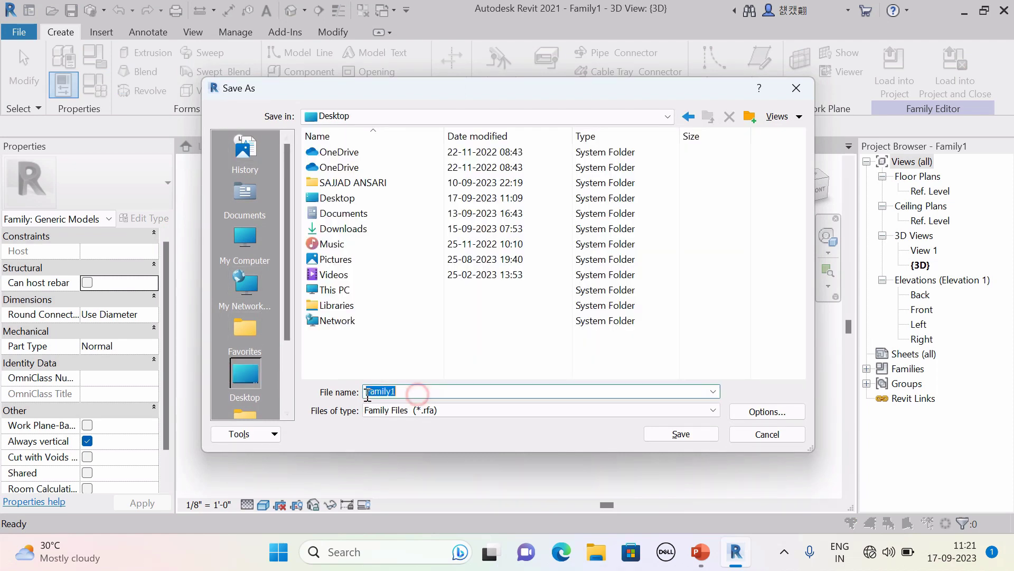
type("water t")
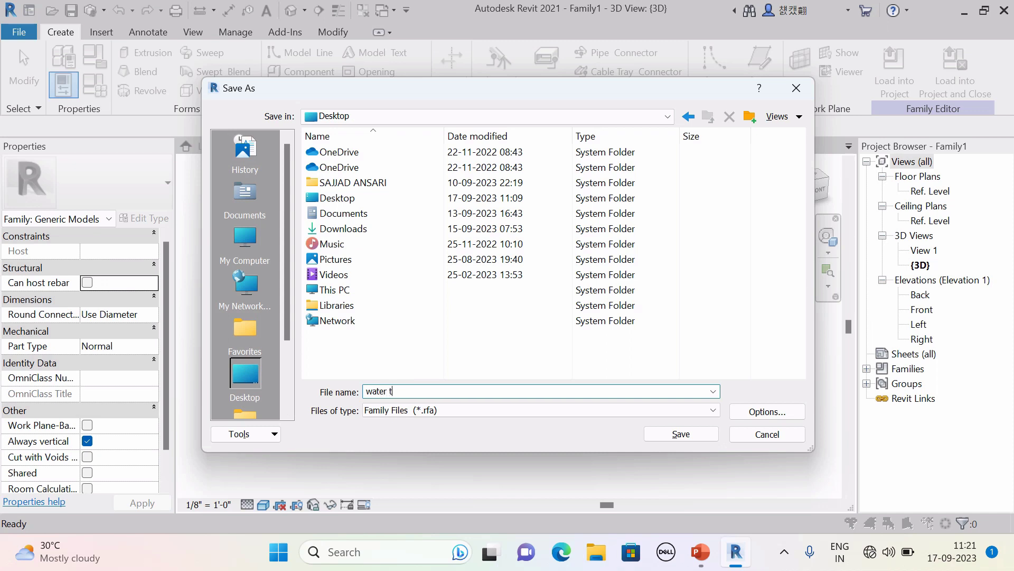
type("ank")
left_click(690, 438)
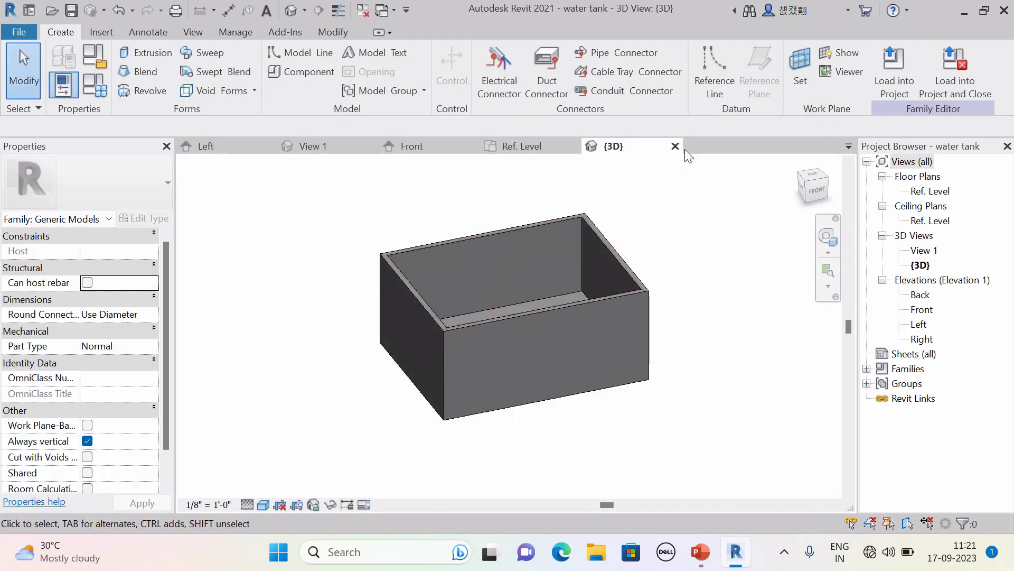
Close all open views of the water tank family to return to the Home screen
left_click(676, 146)
left_click(574, 146)
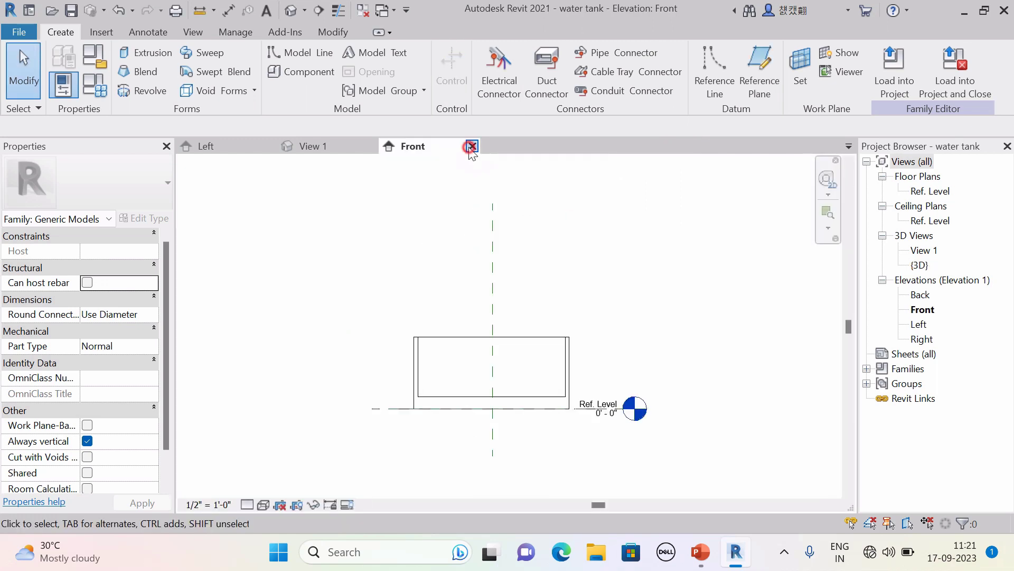
left_click(469, 146)
left_click(371, 146)
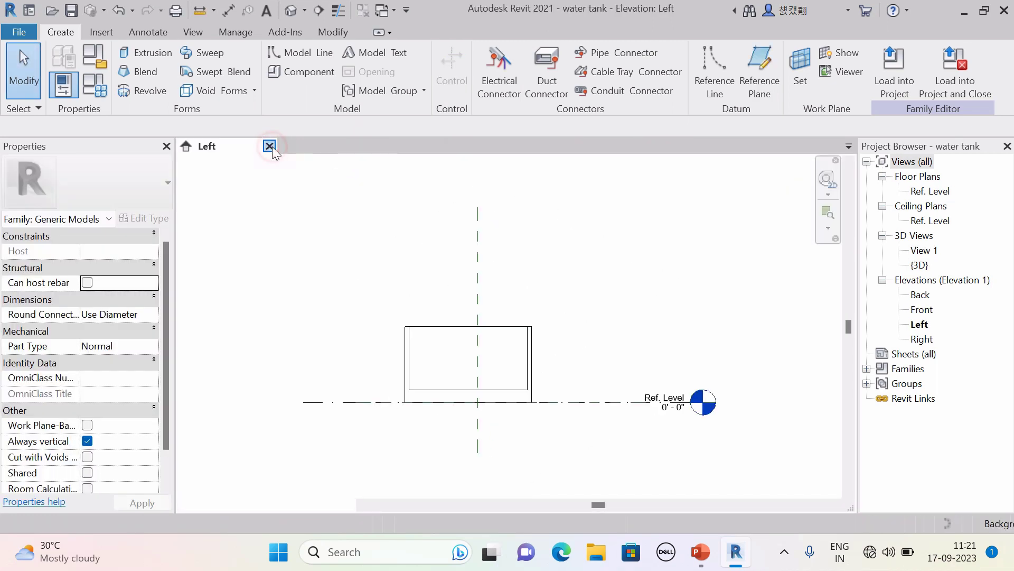
left_click(271, 147)
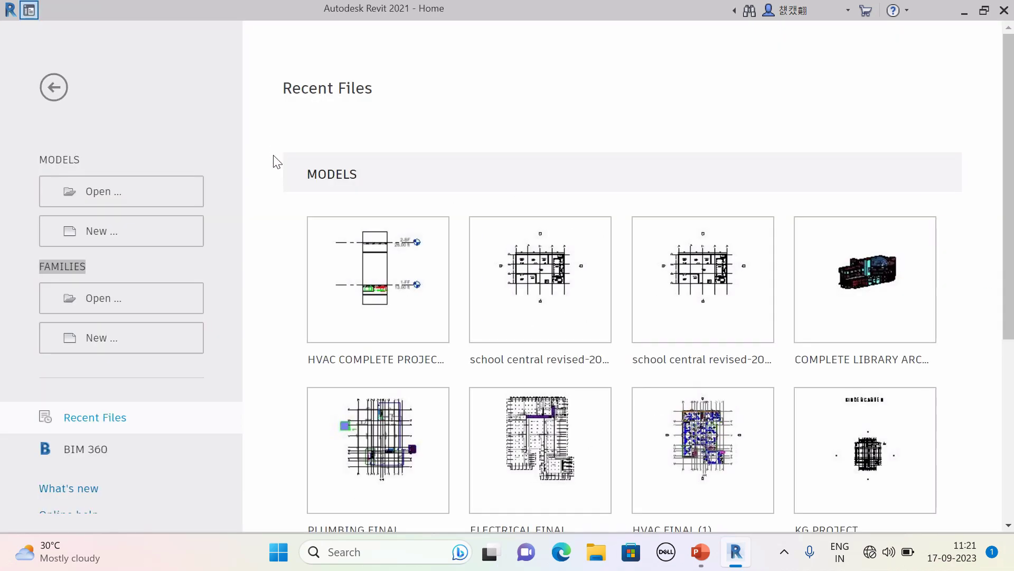
left_click(151, 62)
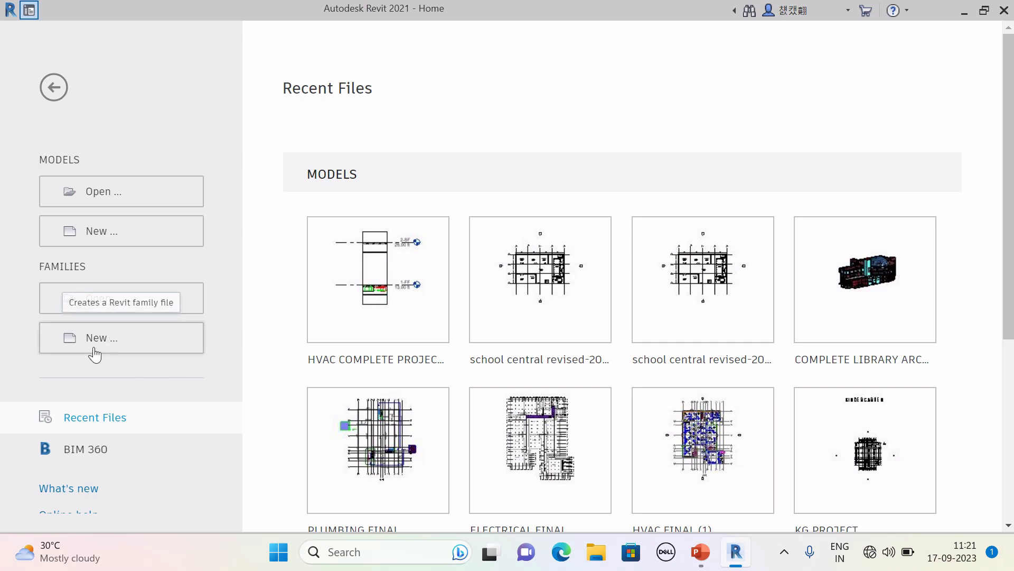
Preview the water tank family file on the Desktop without opening it, and return to the slideshow
left_click(102, 301)
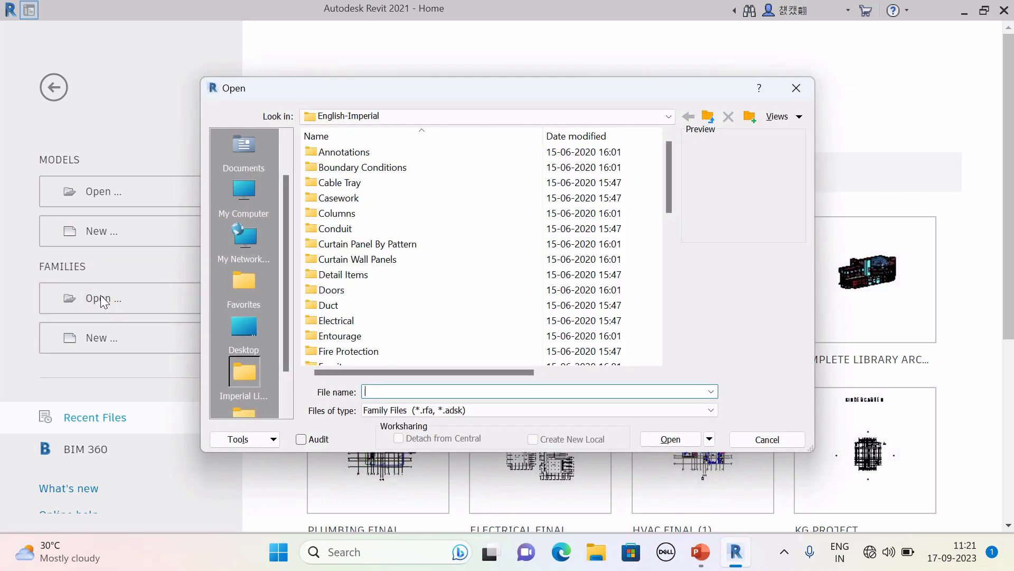
left_click(244, 325)
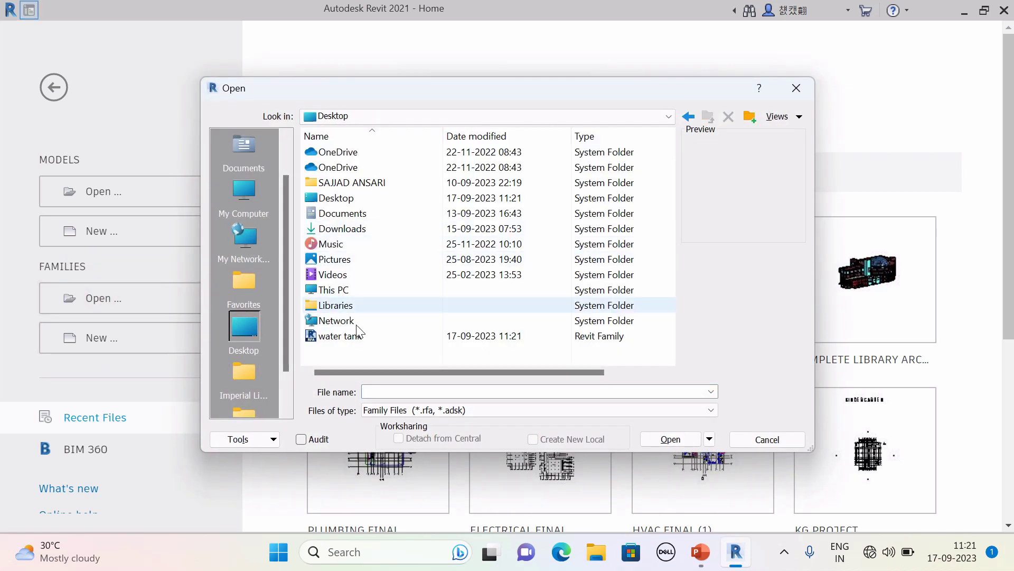
left_click(348, 341)
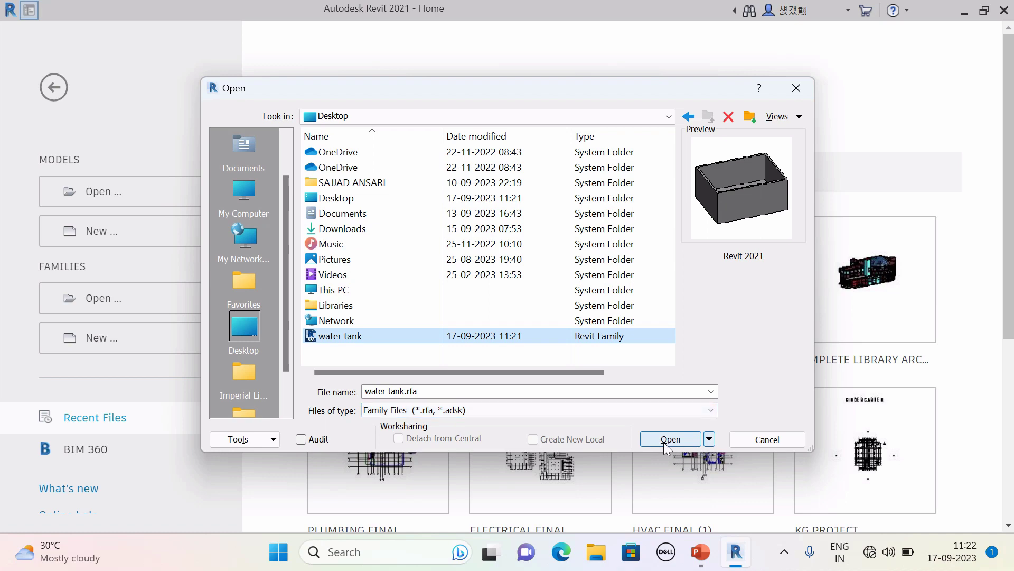
left_click(796, 88)
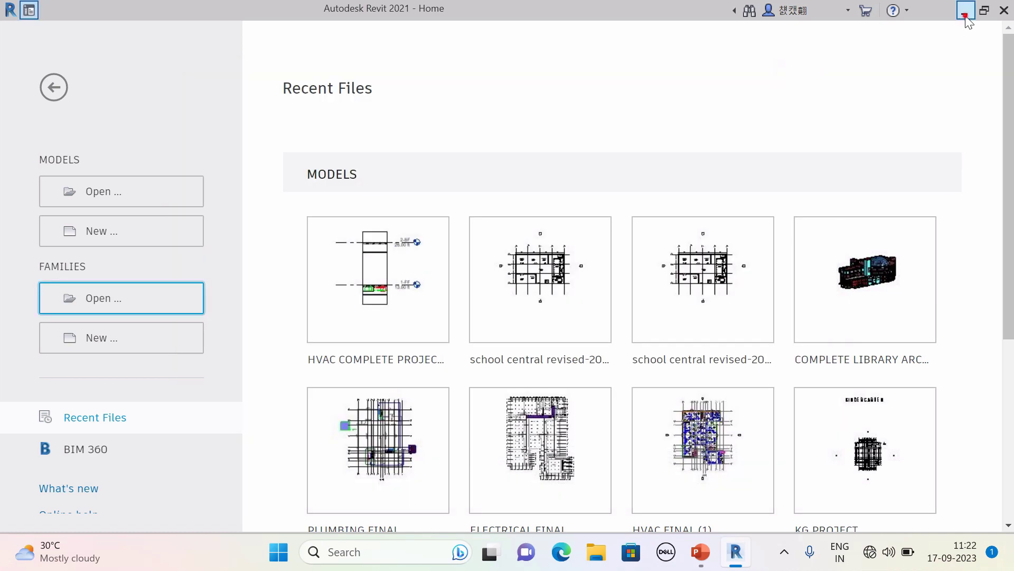
left_click(966, 16)
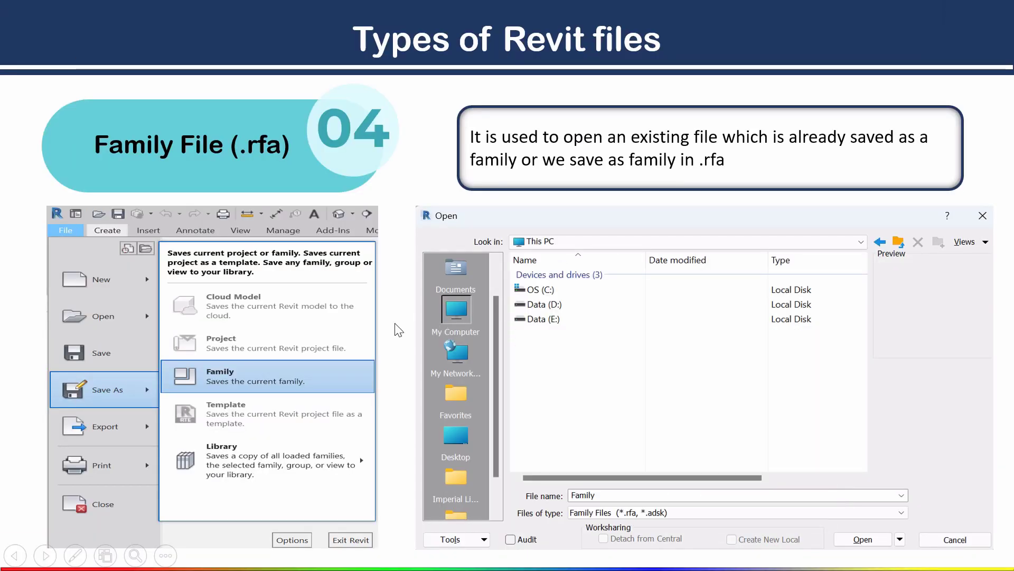